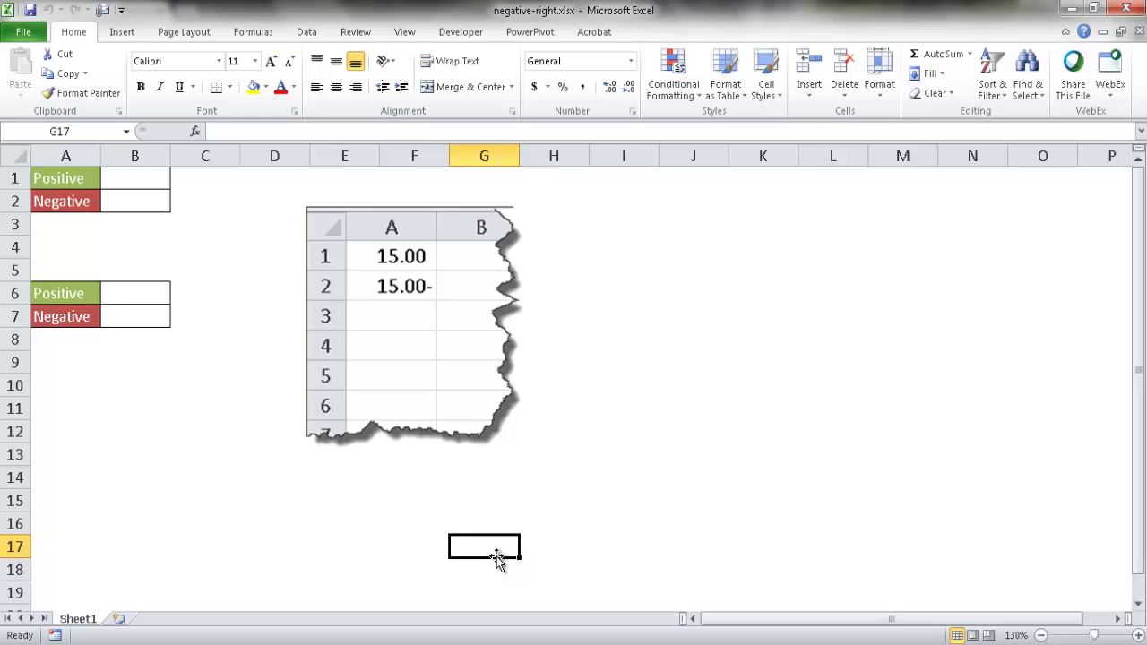
# Enter 15 in cell B1 beside Positive and -15 in cell B2 beside Negative
pyautogui.click(160, 180)
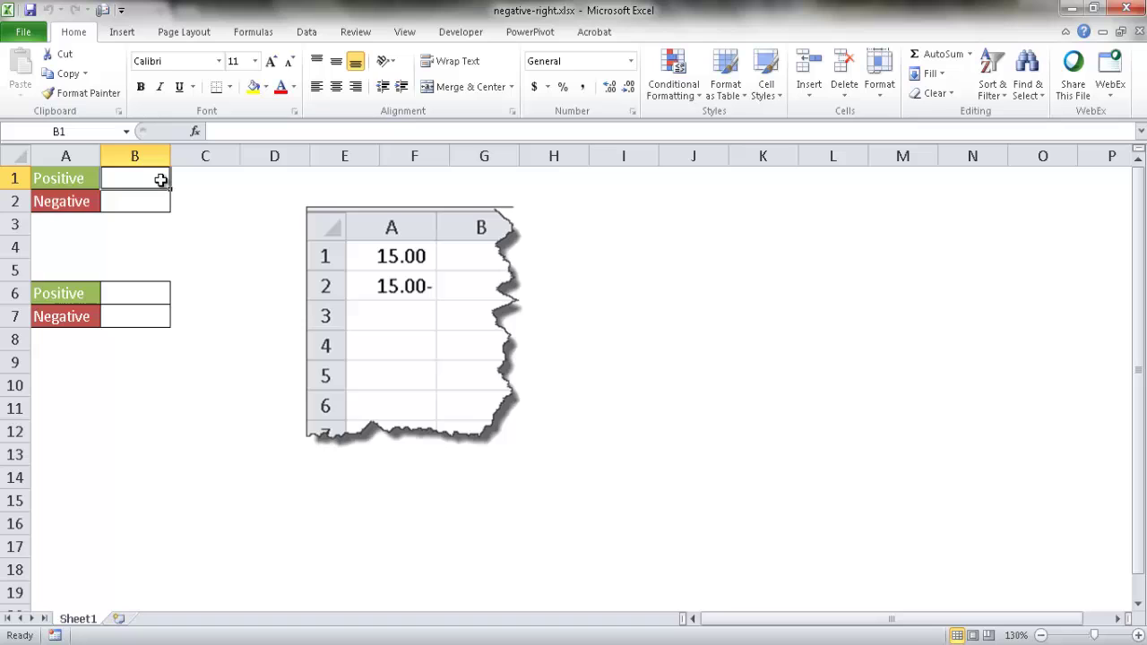
pyautogui.write('15')
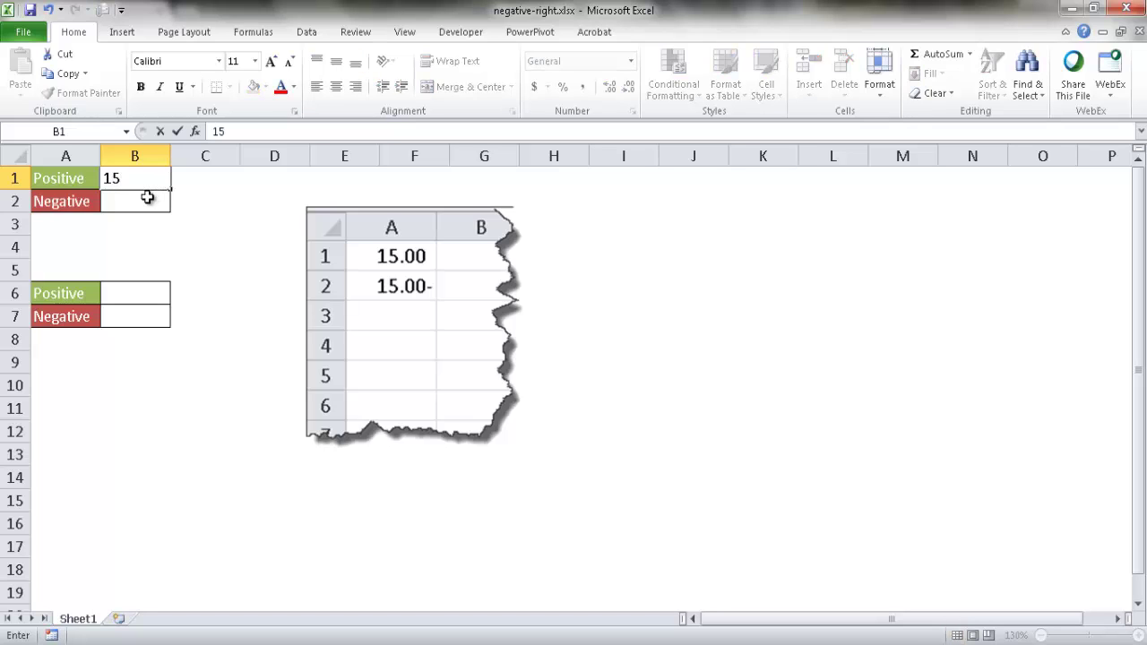
pyautogui.click(145, 198)
pyautogui.write('-15')
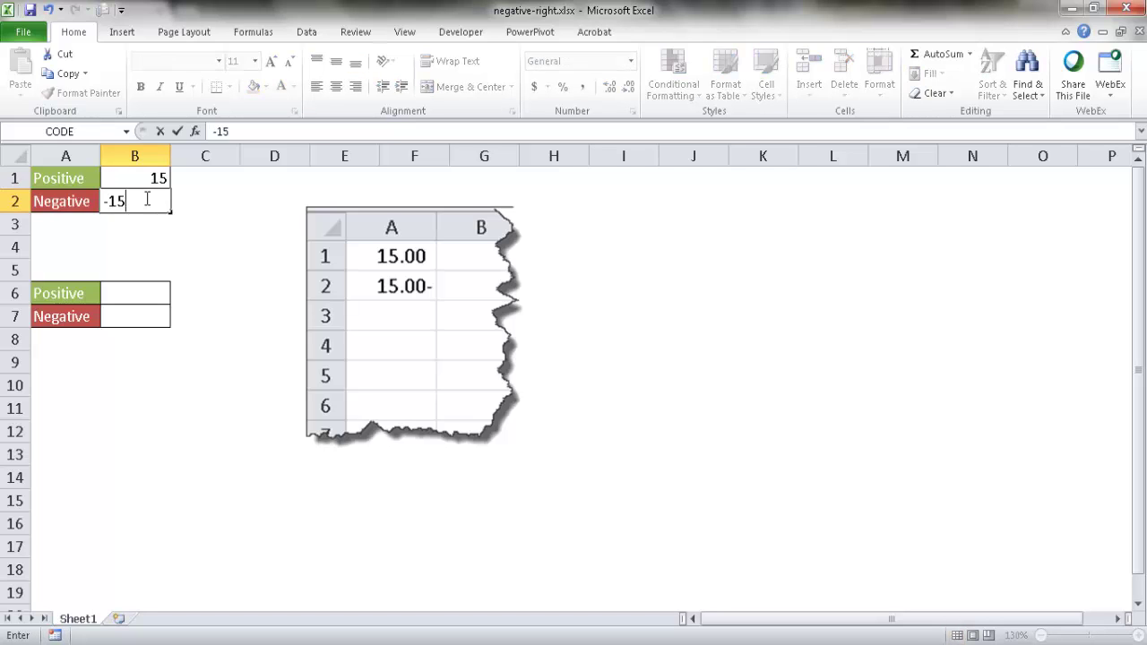
pyautogui.press('Return')
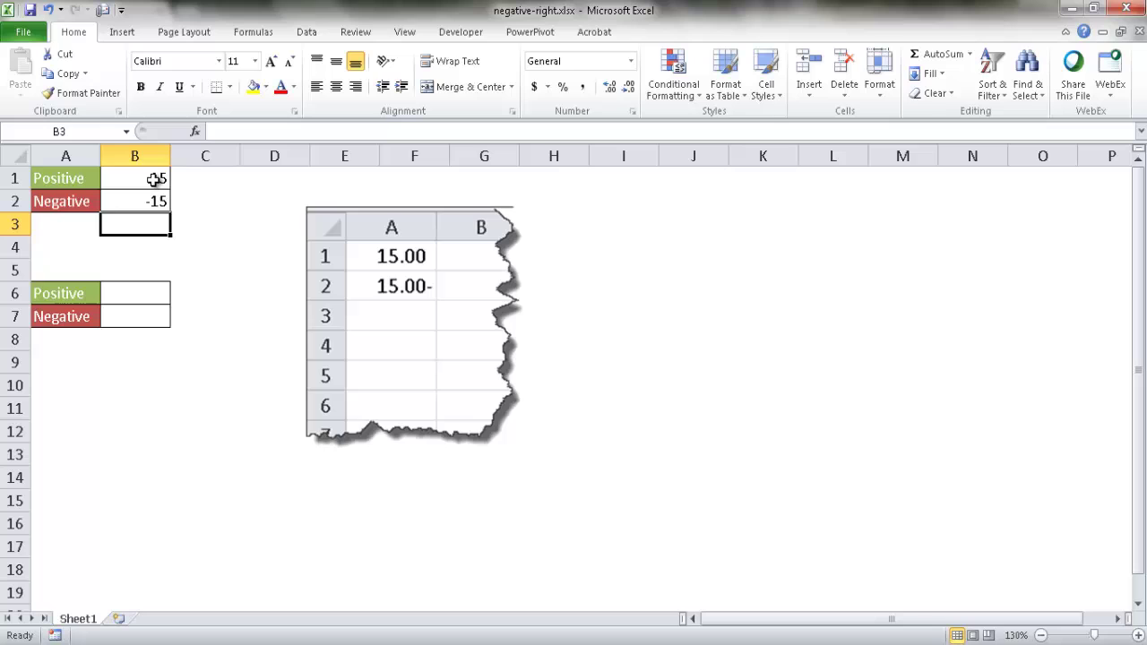
pyautogui.moveTo(154, 178); pyautogui.dragTo(154, 198)
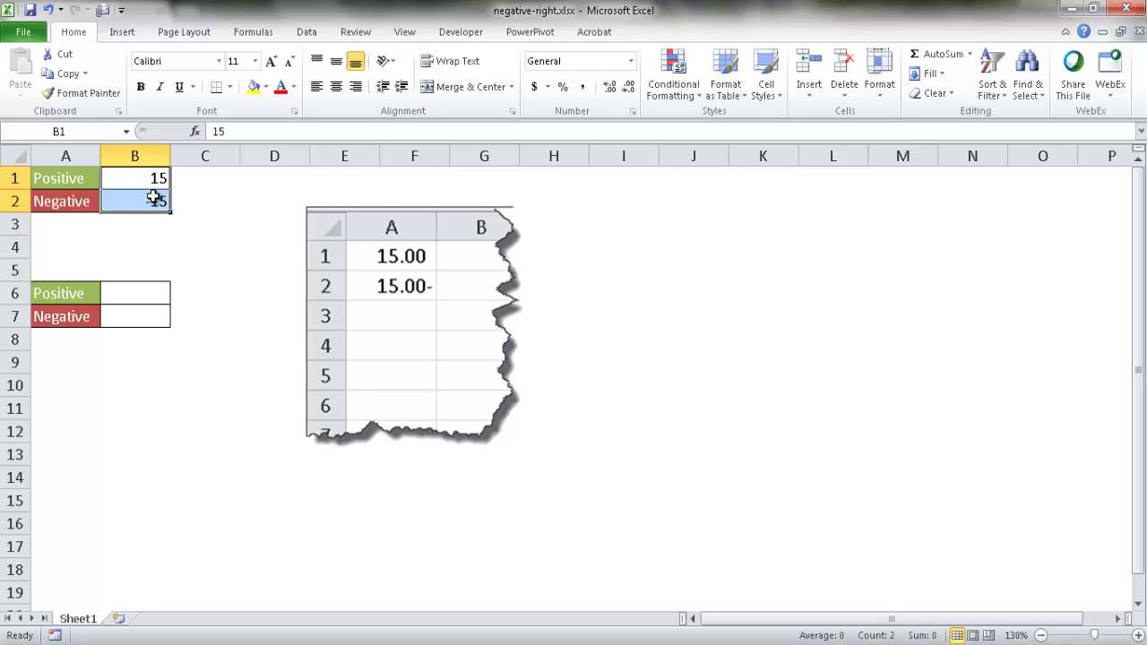
pyautogui.rightClick(154, 198)
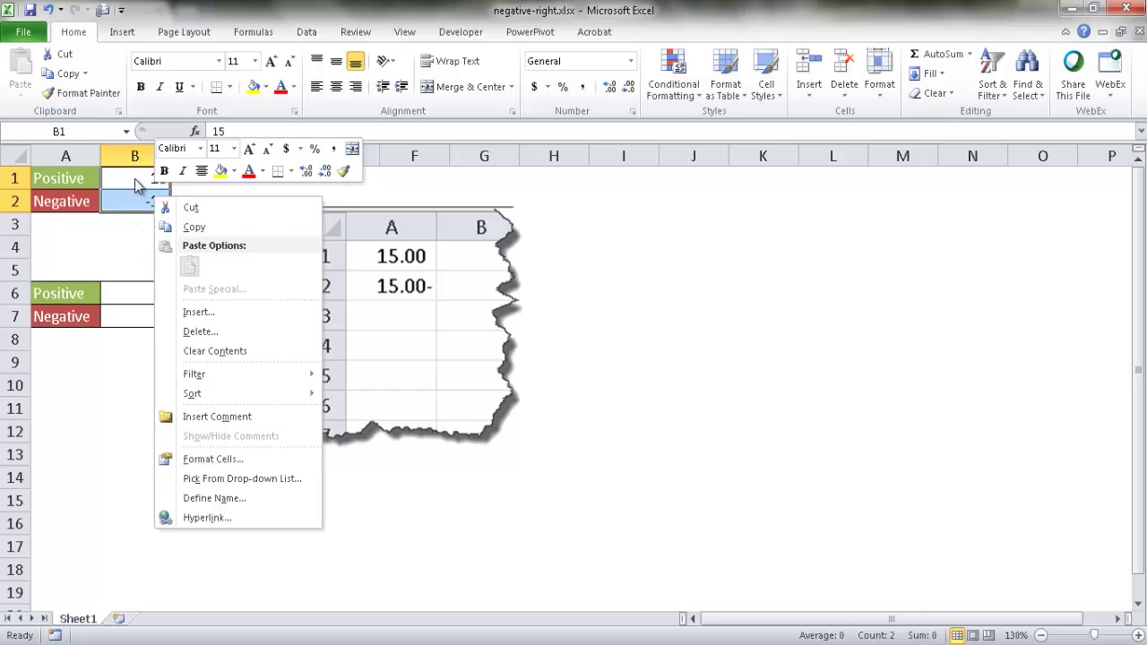
pyautogui.moveTo(136, 179); pyautogui.dragTo(133, 197)
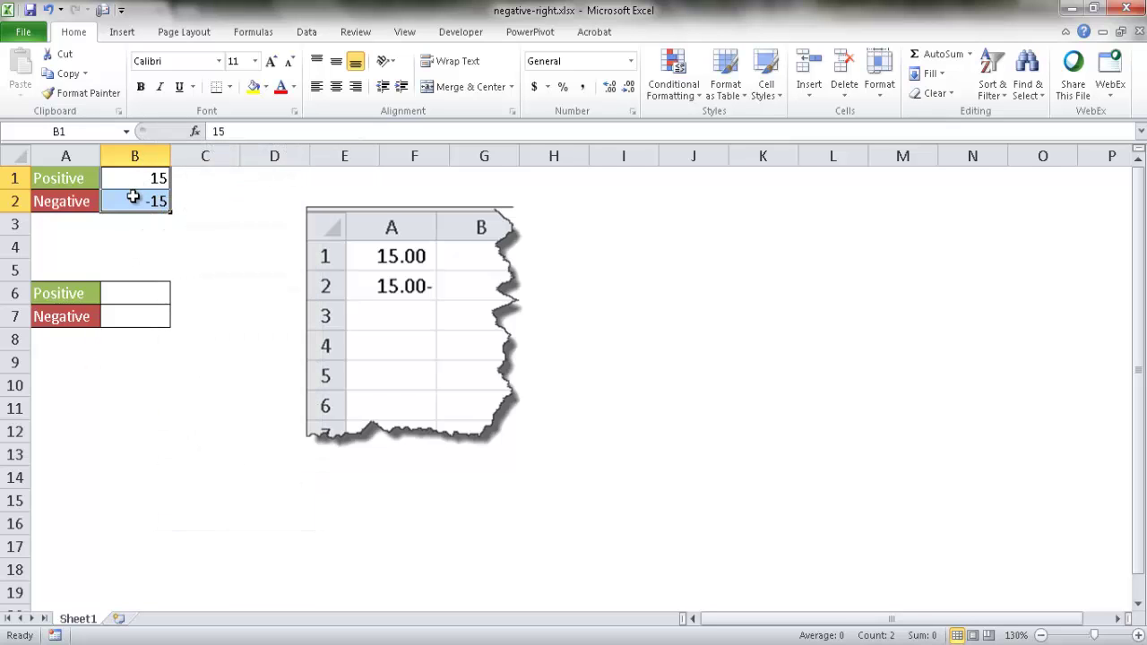
pyautogui.hotkey('ctrl', '1')
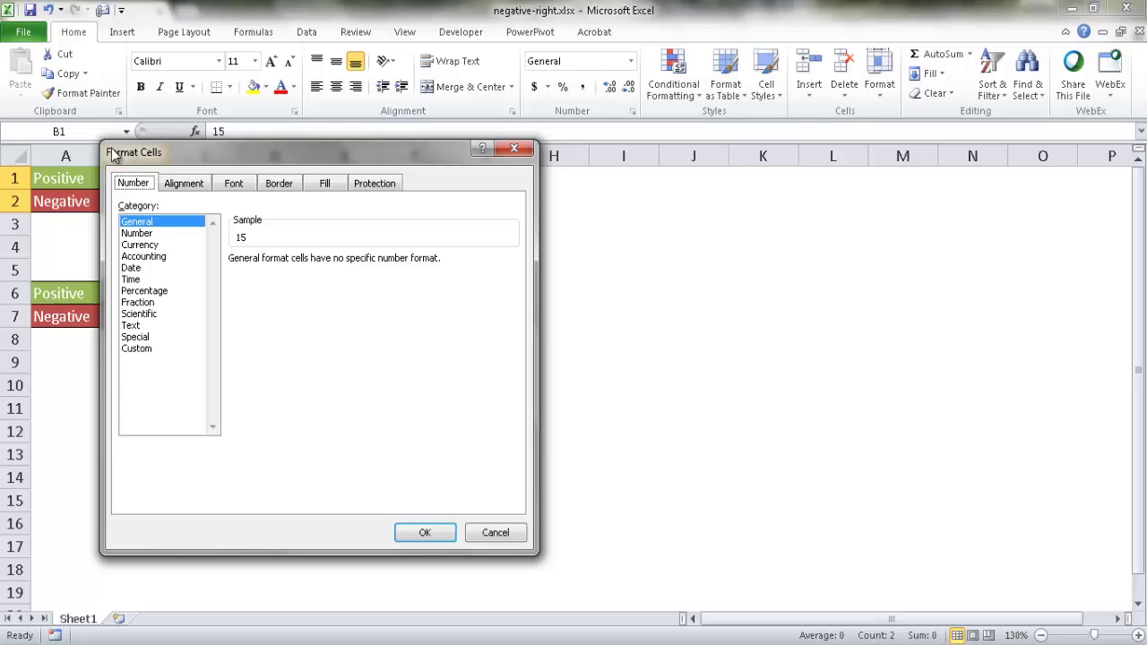
pyautogui.moveTo(196, 154); pyautogui.dragTo(628, 116)
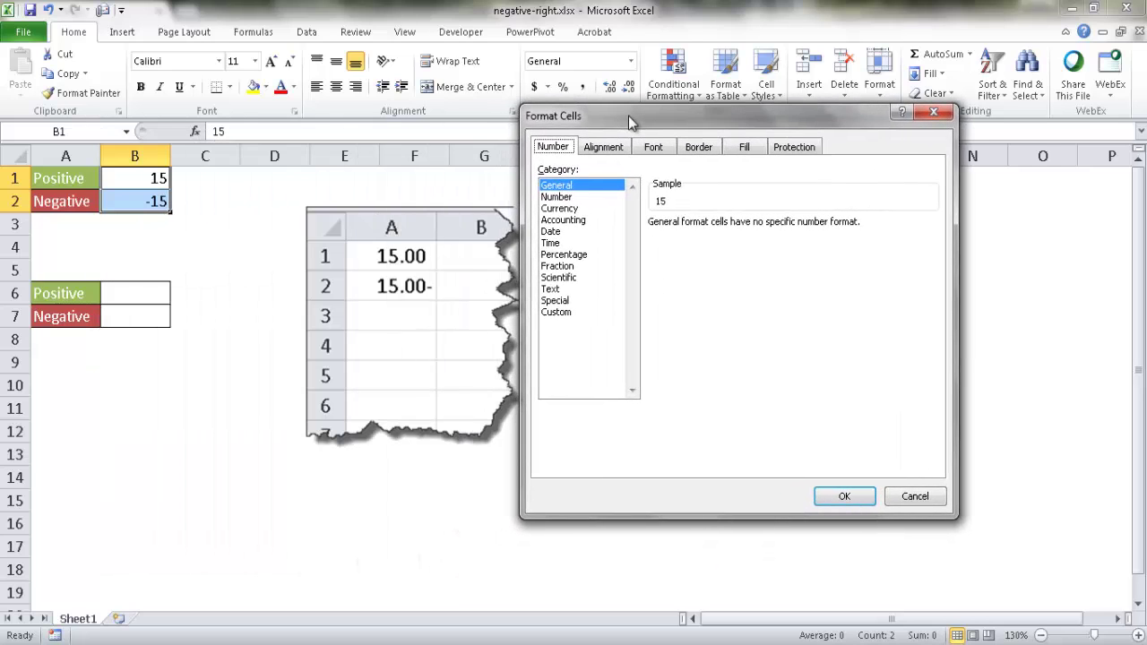
pyautogui.click(557, 313)
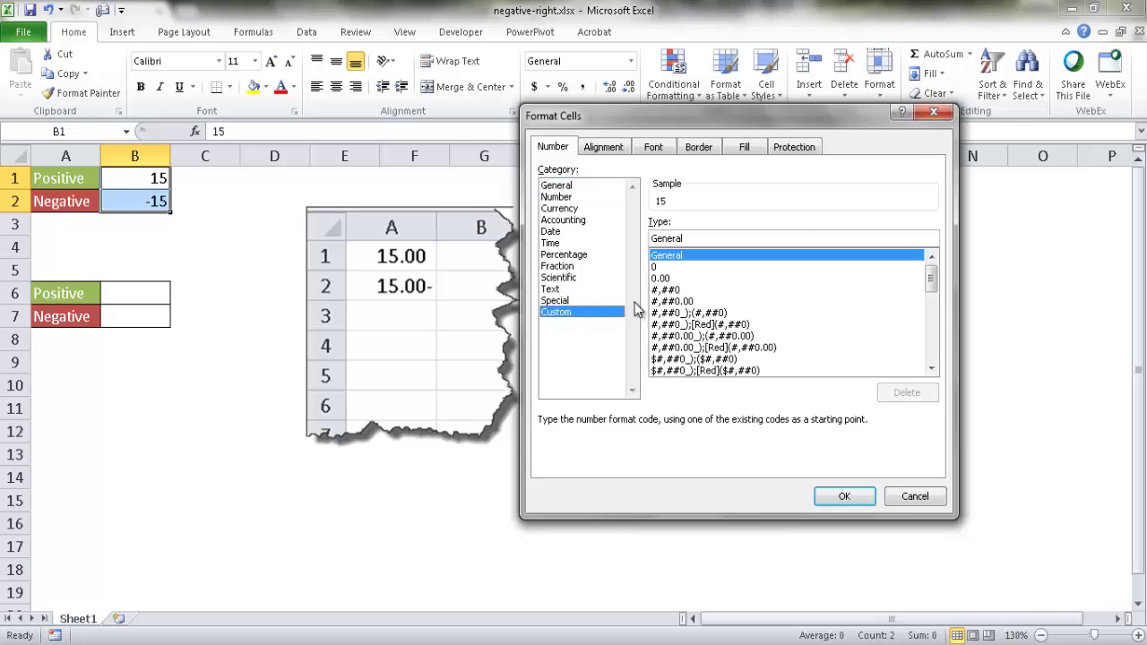
pyautogui.click(674, 267)
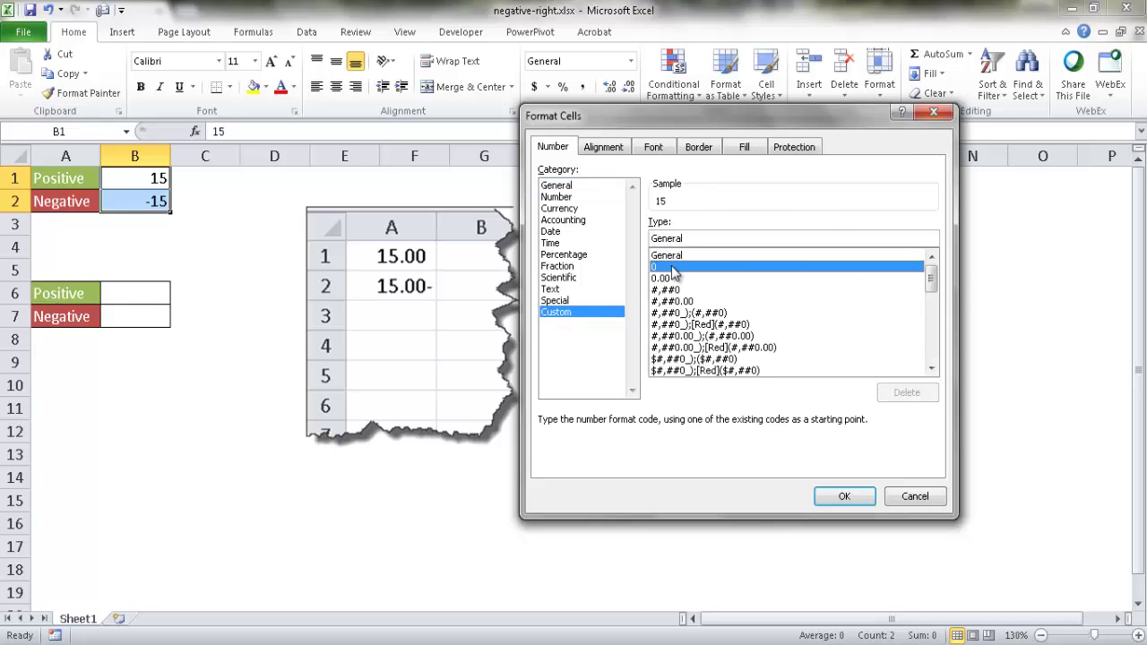
pyautogui.click(675, 289)
pyautogui.click(681, 314)
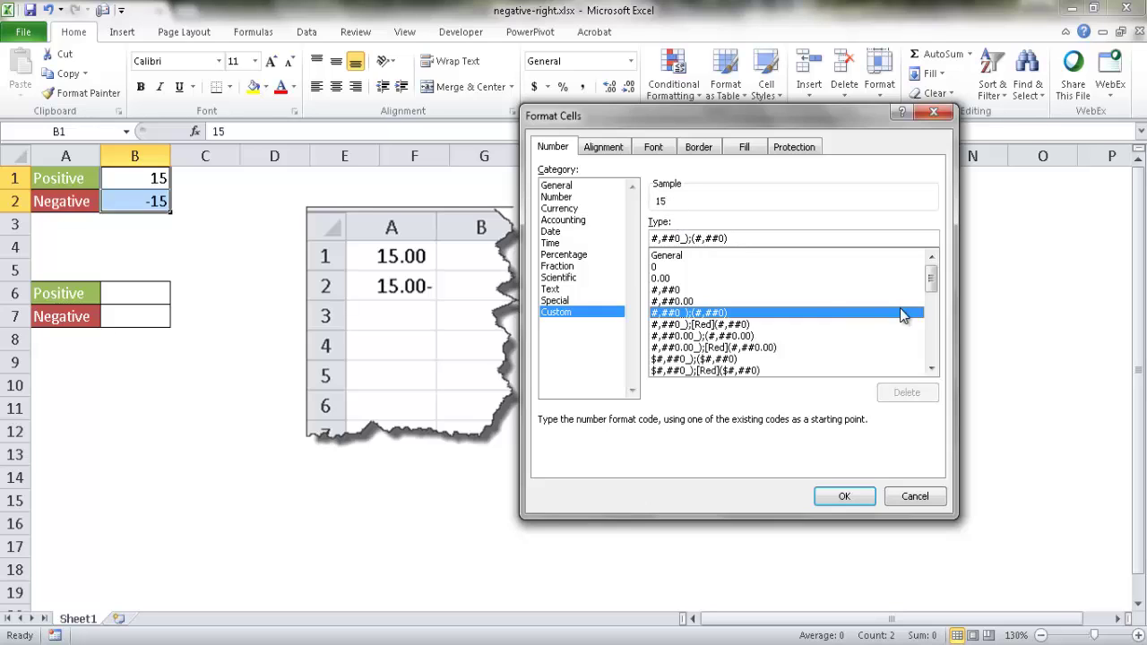
pyautogui.click(701, 336)
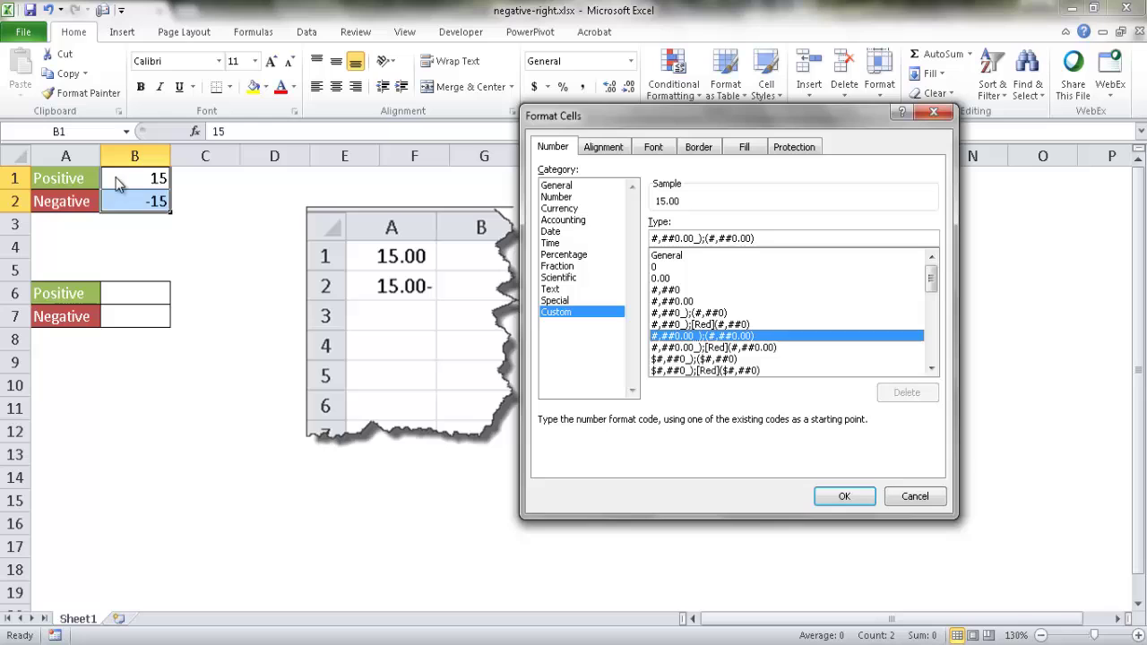
pyautogui.click(919, 498)
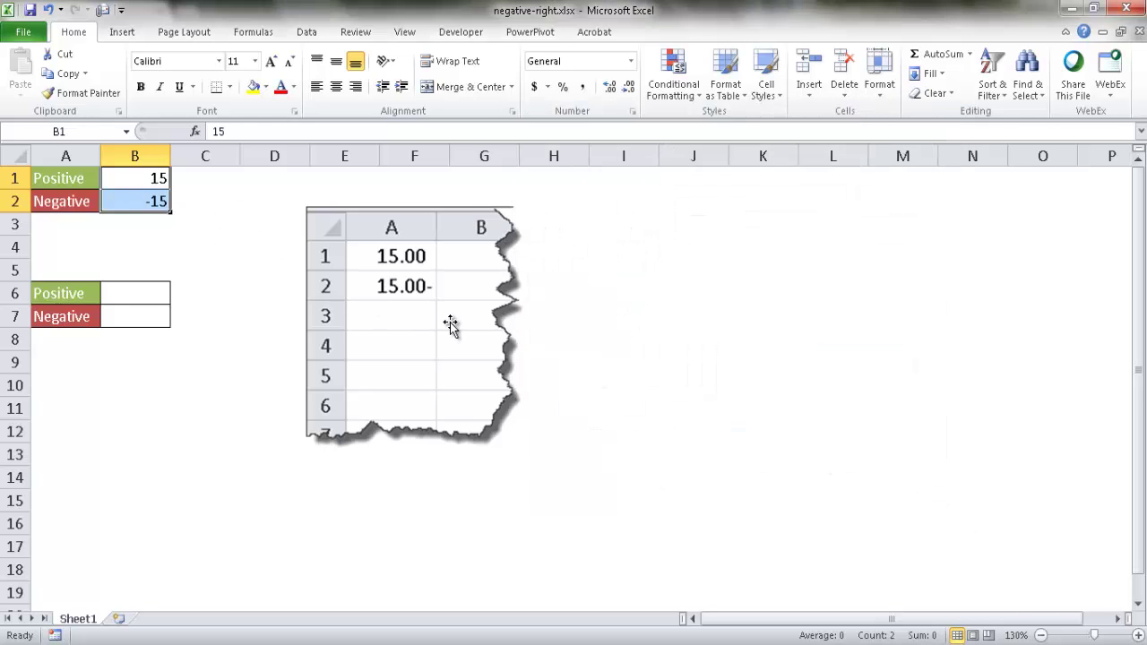
# Apply the custom number format 0.00_-;0.00- to cell B2
pyautogui.click(146, 203)
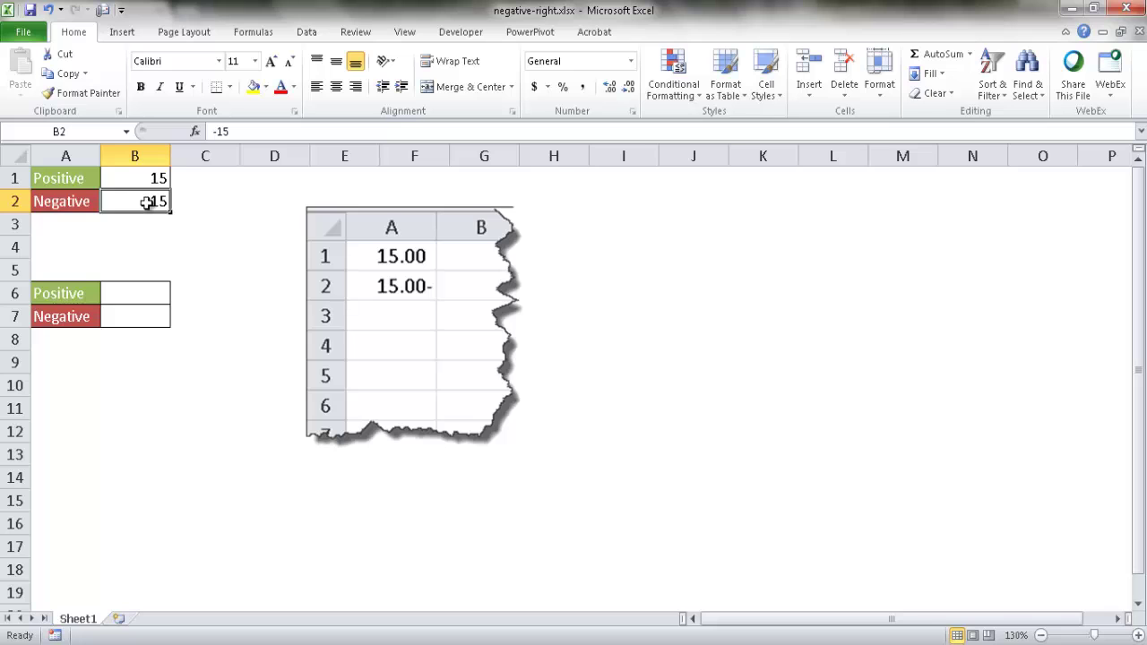
pyautogui.hotkey('ctrl', '1')
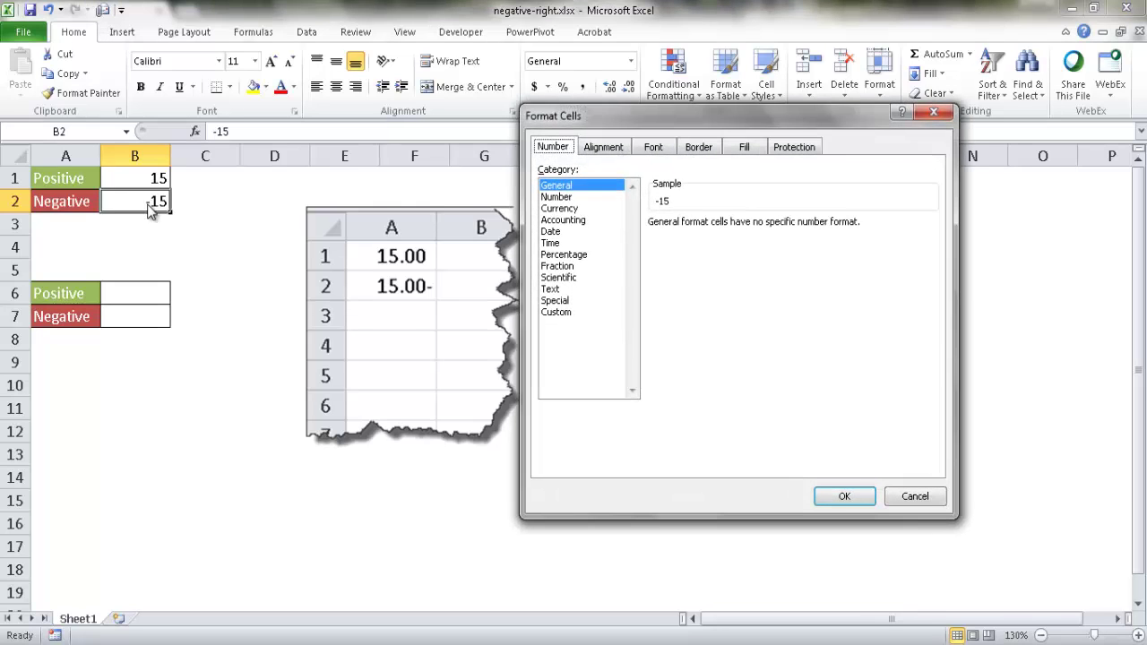
pyautogui.click(562, 316)
pyautogui.click(704, 326)
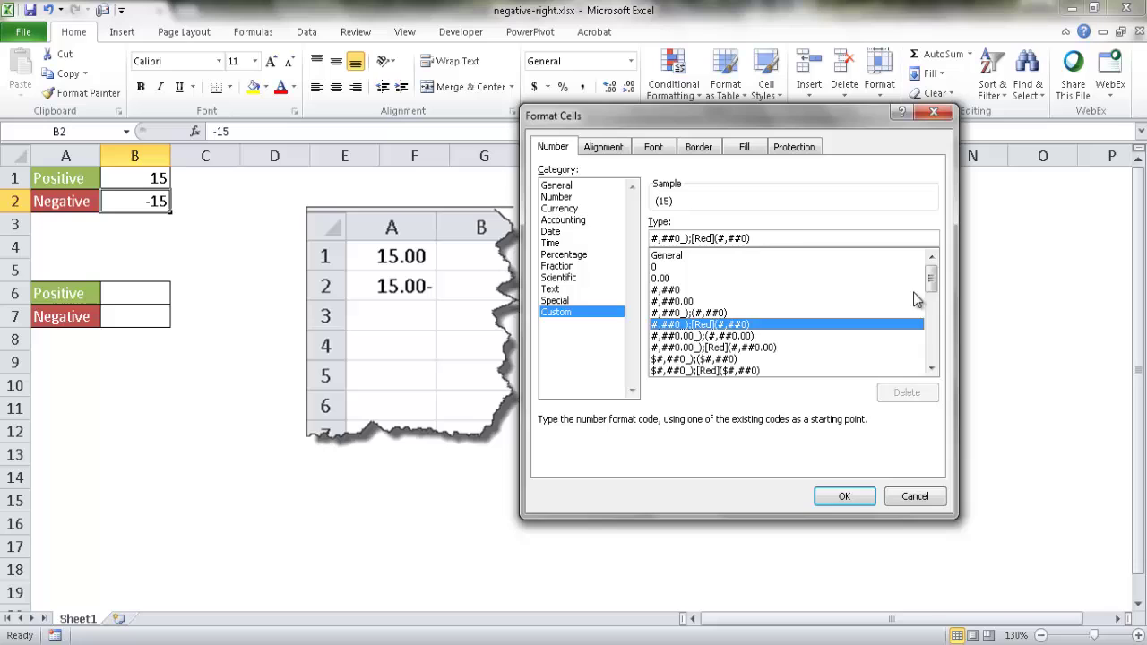
pyautogui.moveTo(930, 280); pyautogui.dragTo(957, 240)
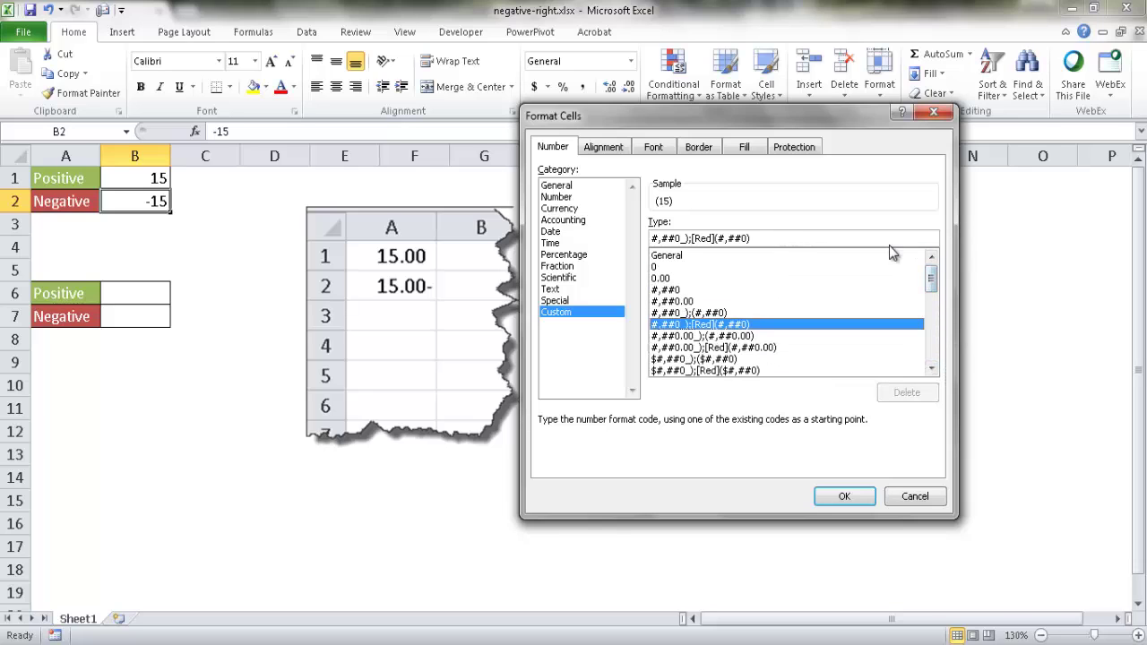
pyautogui.click(714, 257)
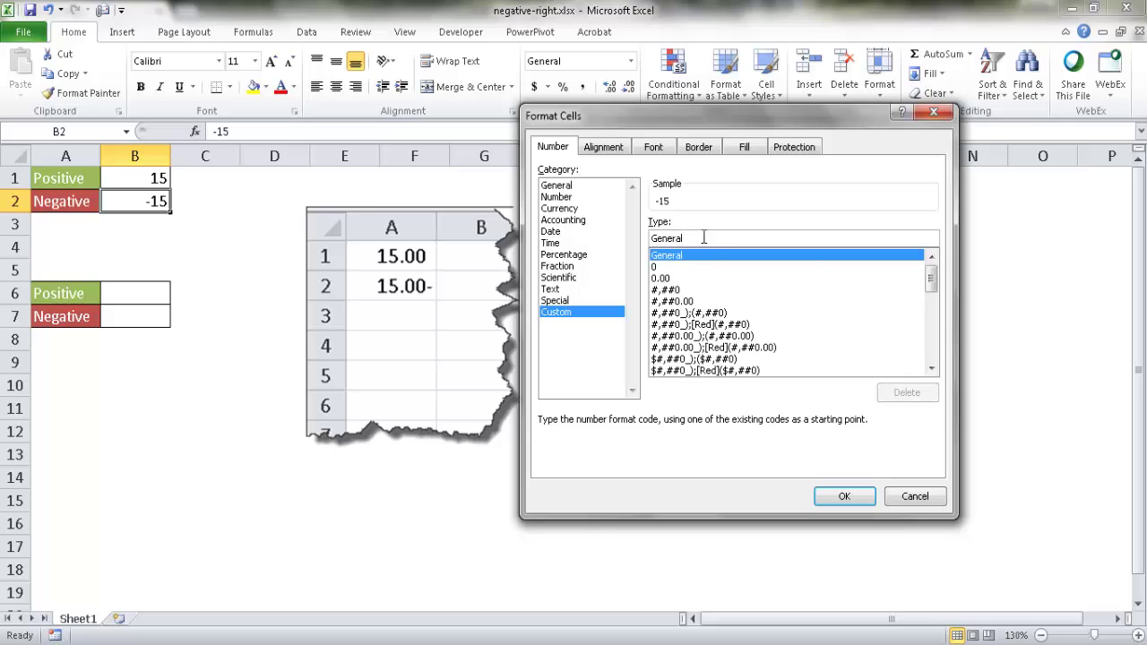
pyautogui.doubleClick(703, 237)
pyautogui.write('0')
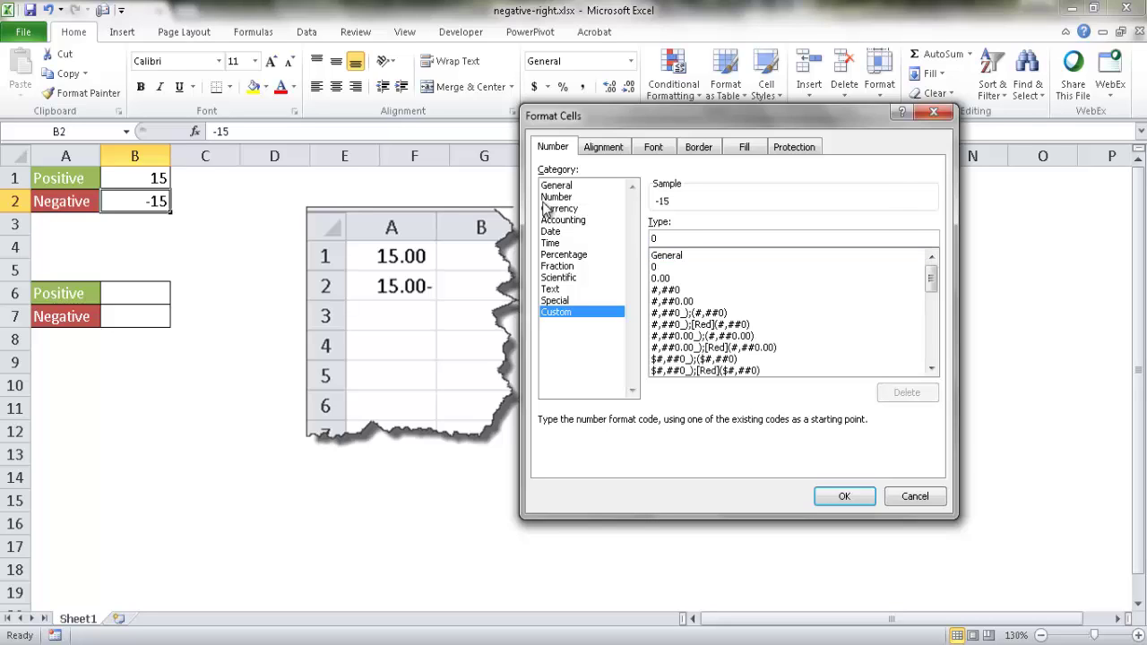
pyautogui.write('.')
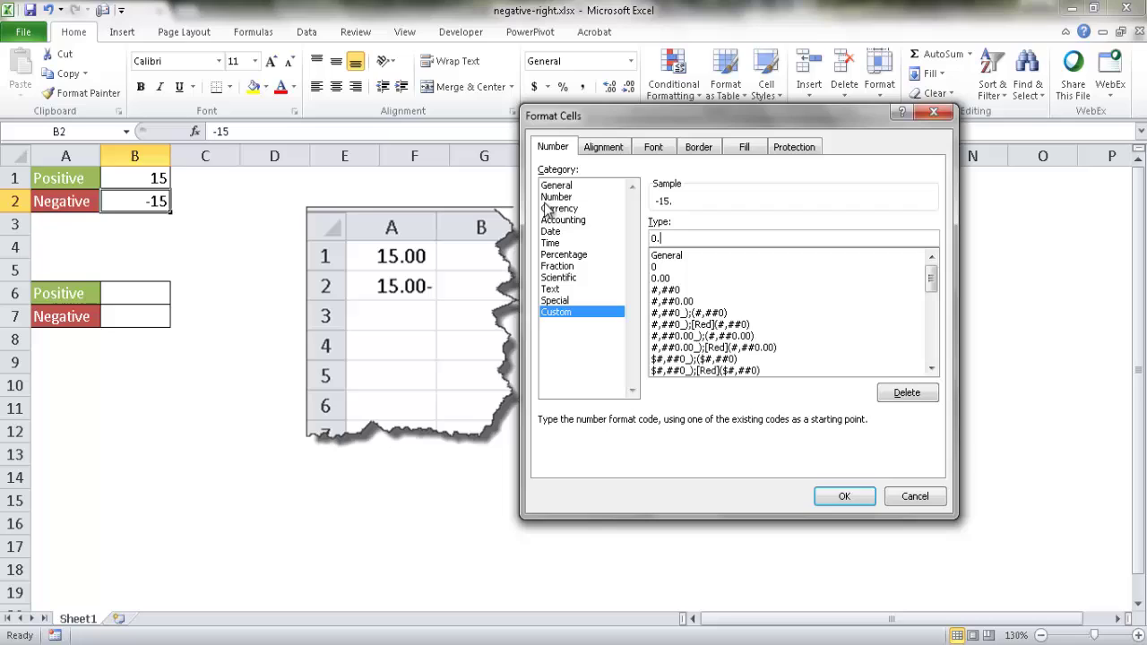
pyautogui.write('00')
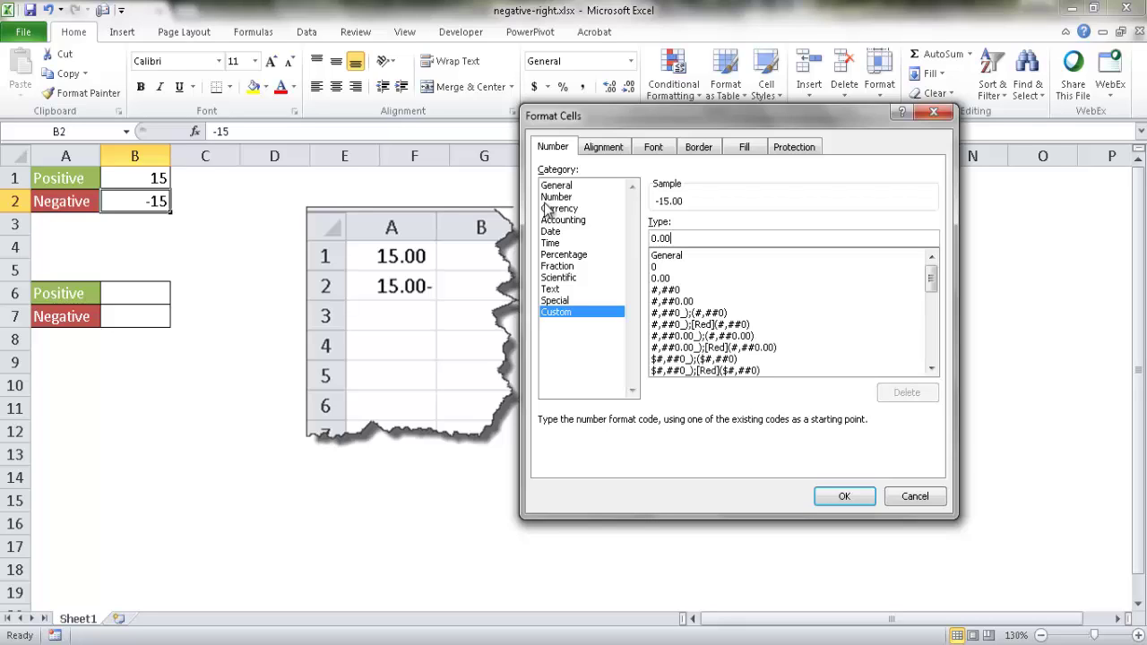
pyautogui.write('_-')
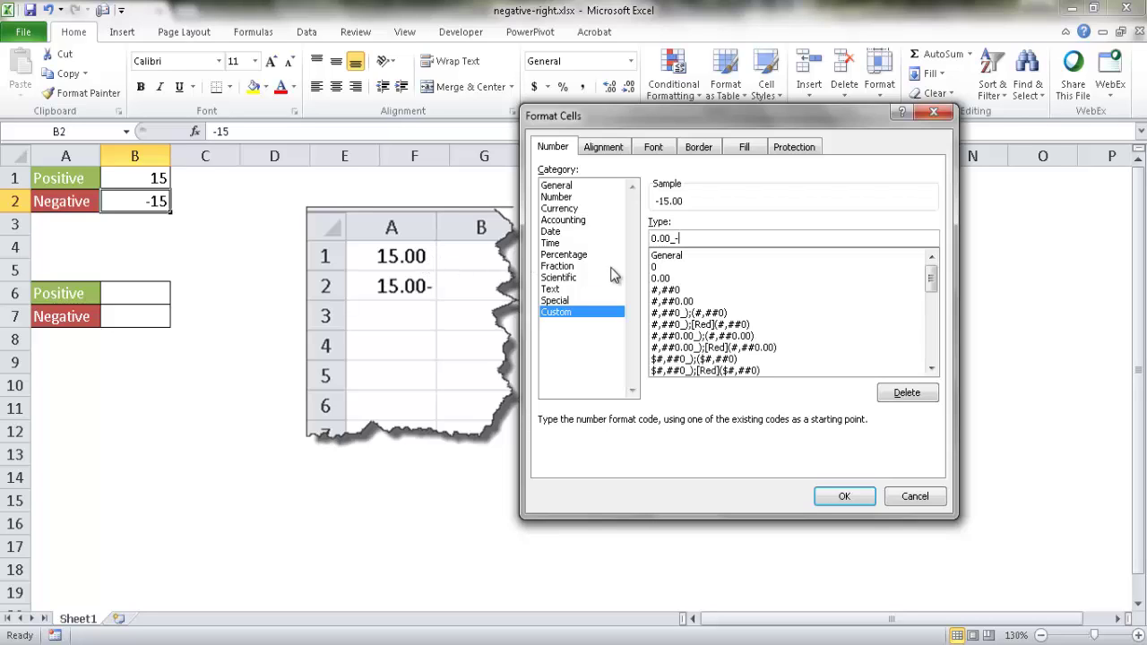
pyautogui.write(';')
pyautogui.write('0.00-')
pyautogui.click(844, 496)
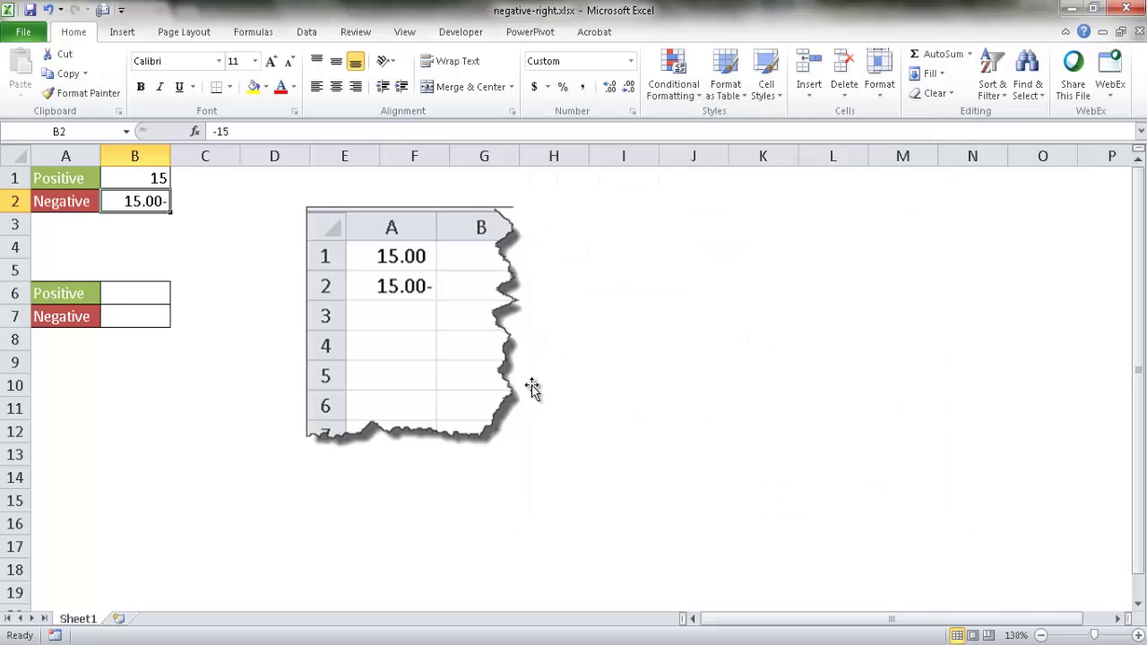
pyautogui.click(173, 245)
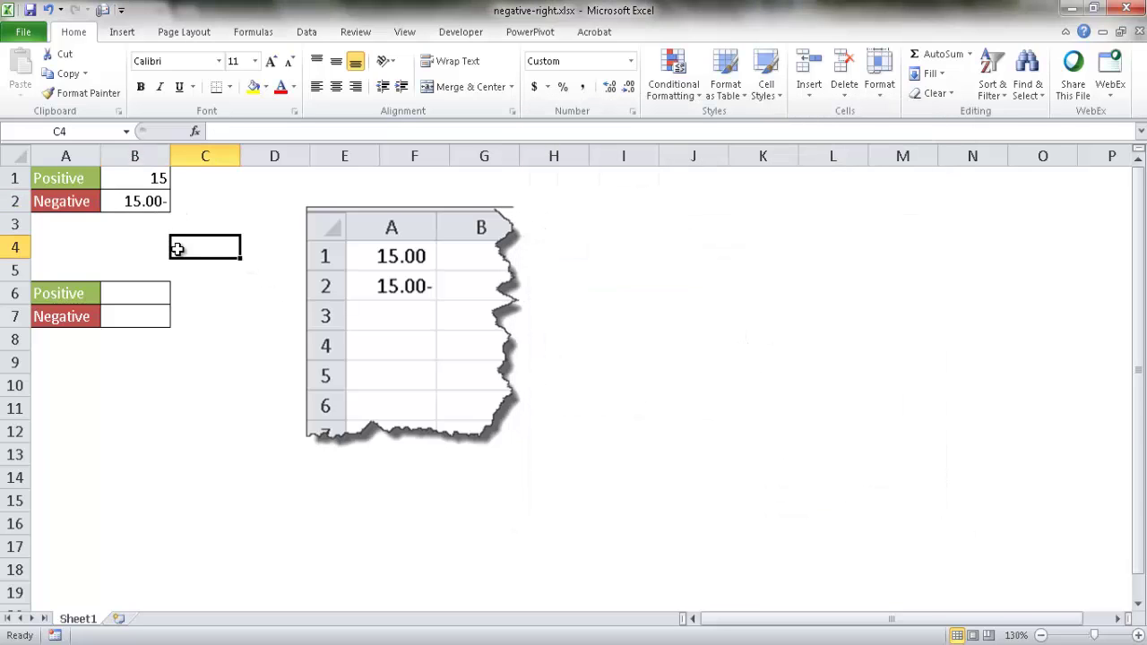
pyautogui.click(153, 203)
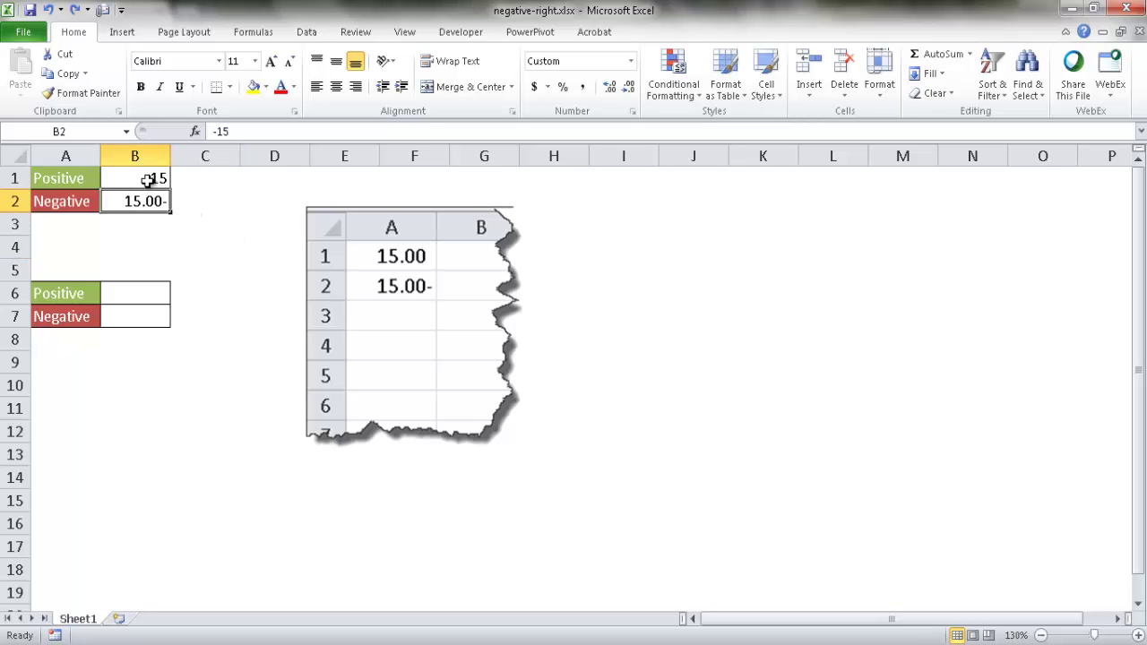
# Apply the existing custom number format 0.00_-;0.00- to cell B1
pyautogui.click(148, 177)
pyautogui.hotkey('ctrl', '1')
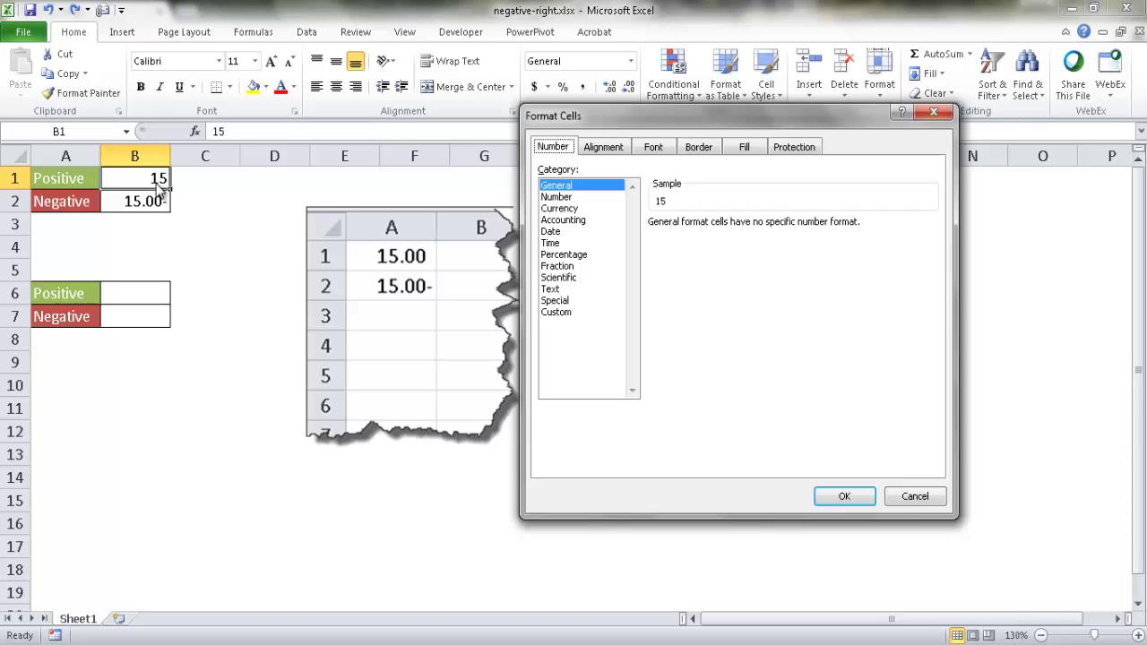
pyautogui.click(561, 312)
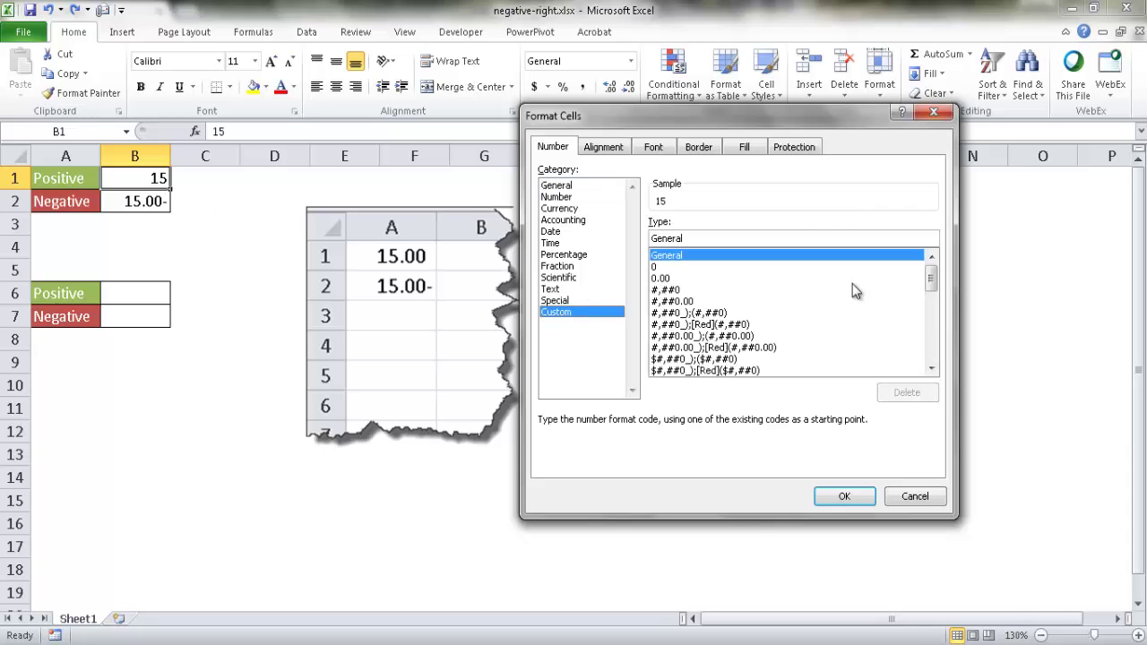
pyautogui.moveTo(931, 285); pyautogui.dragTo(939, 373)
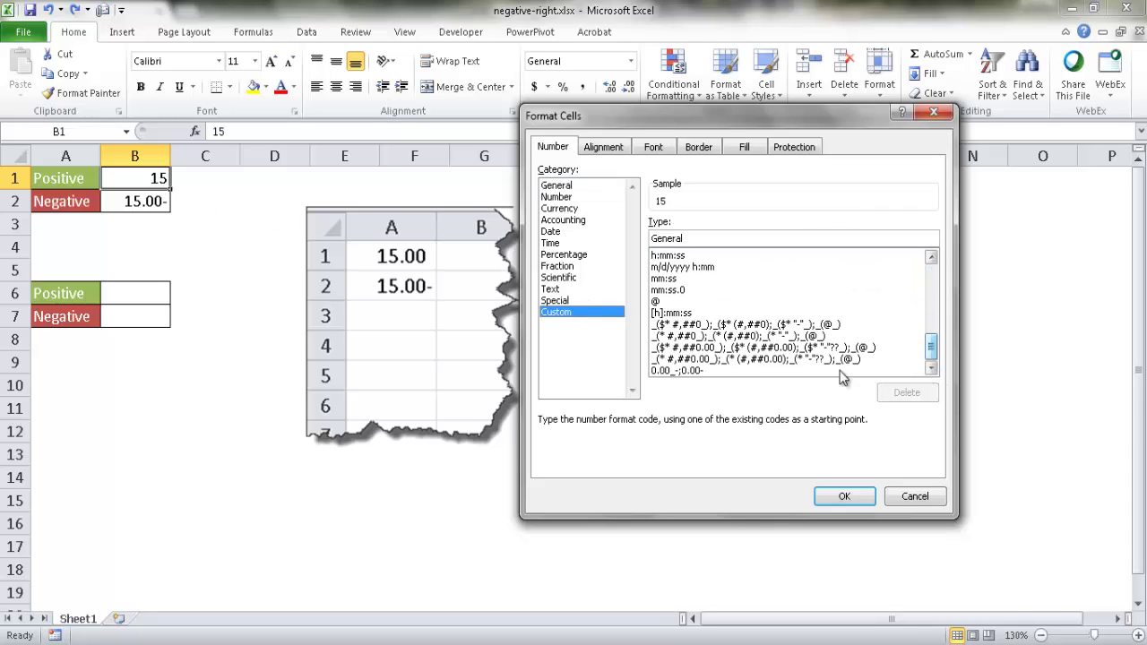
pyautogui.click(683, 371)
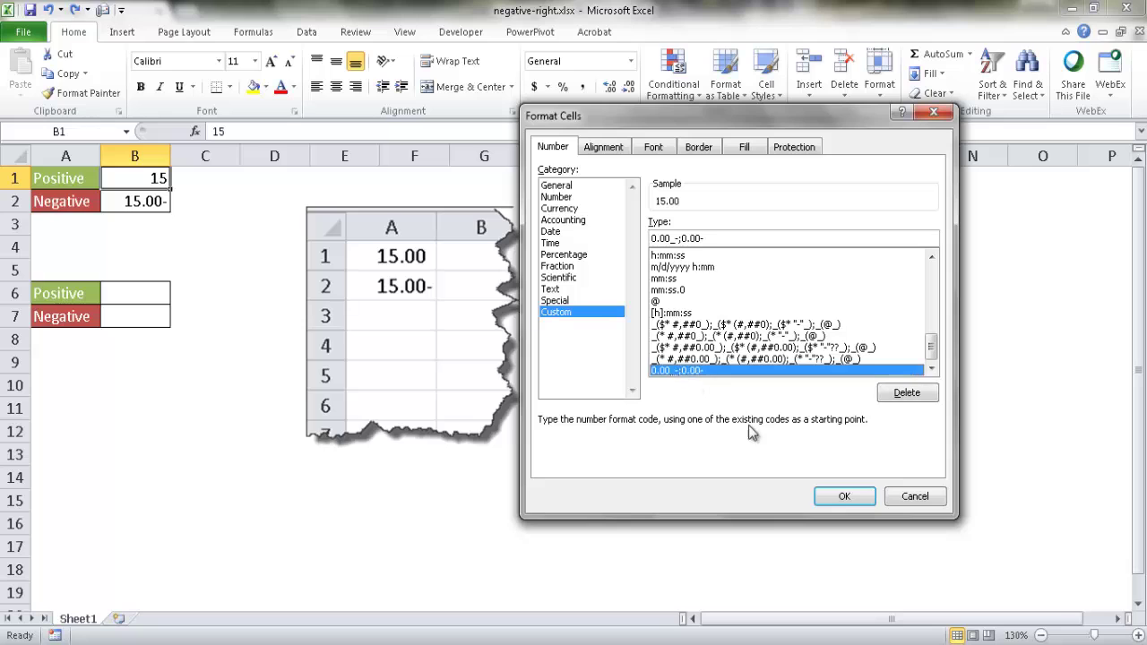
pyautogui.click(842, 496)
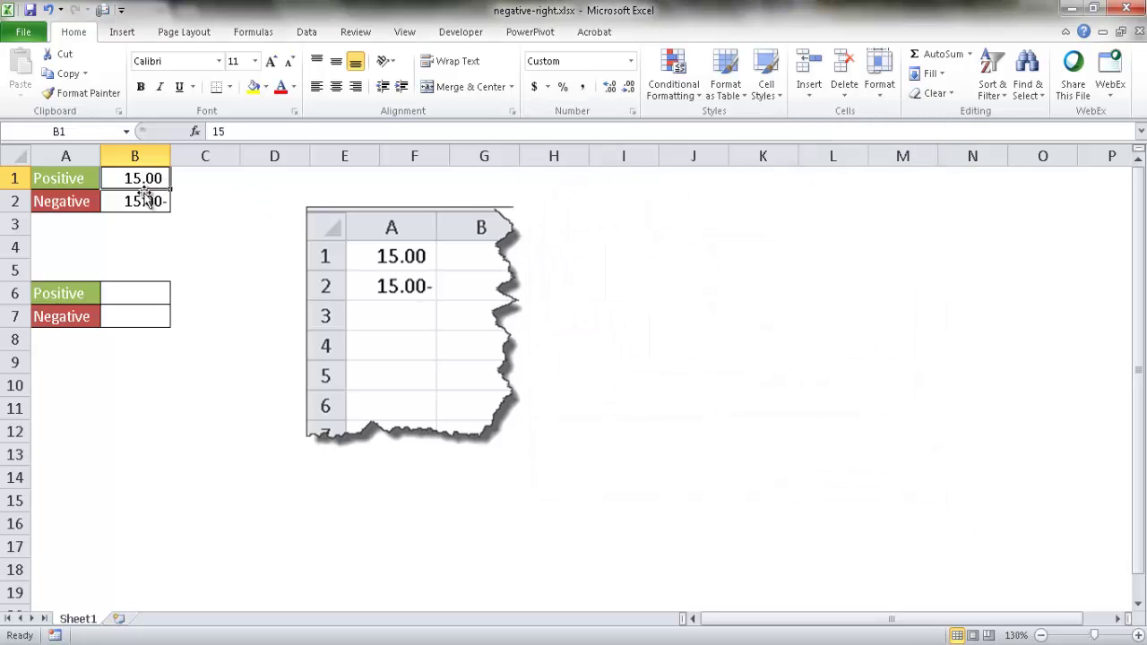
pyautogui.moveTo(153, 186); pyautogui.dragTo(147, 200)
pyautogui.click(224, 343)
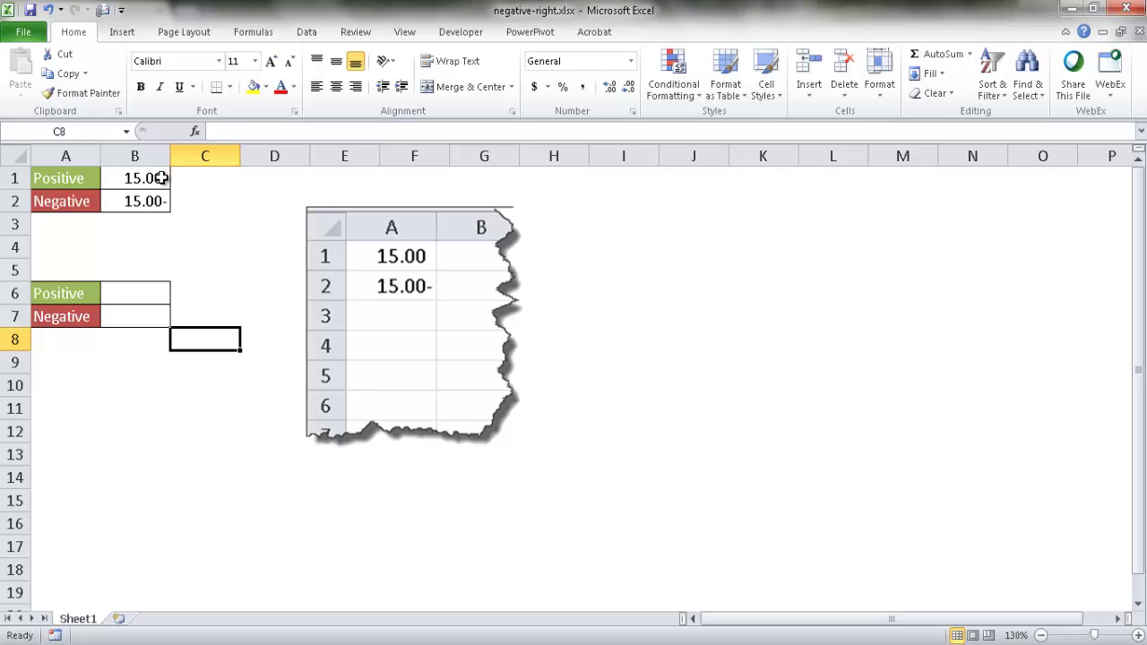
# Enter 15 in cell B6 beside Positive and -15 in cell B7 beside Negative
pyautogui.click(139, 292)
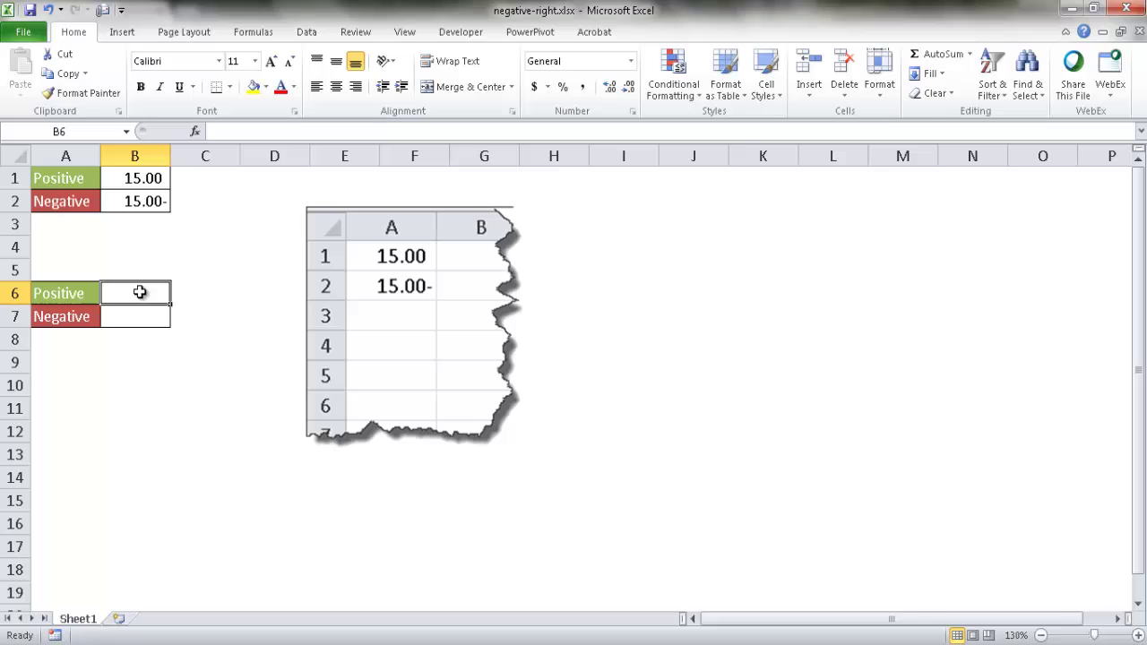
pyautogui.write('15')
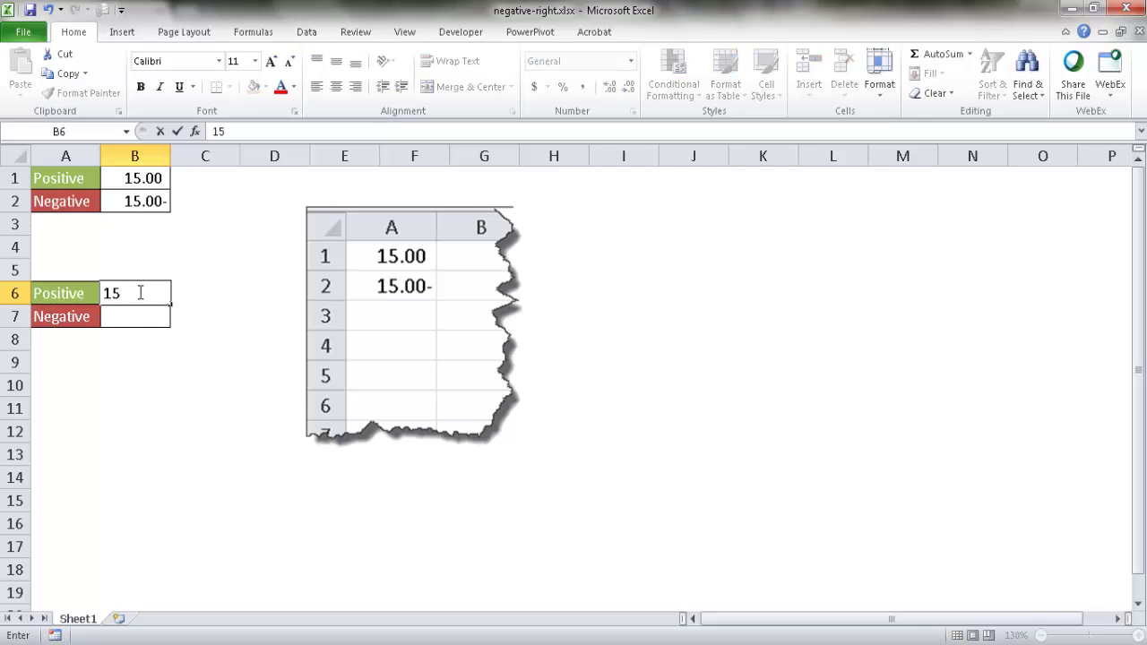
pyautogui.press('Return')
pyautogui.doubleClick(139, 320)
pyautogui.write('15')
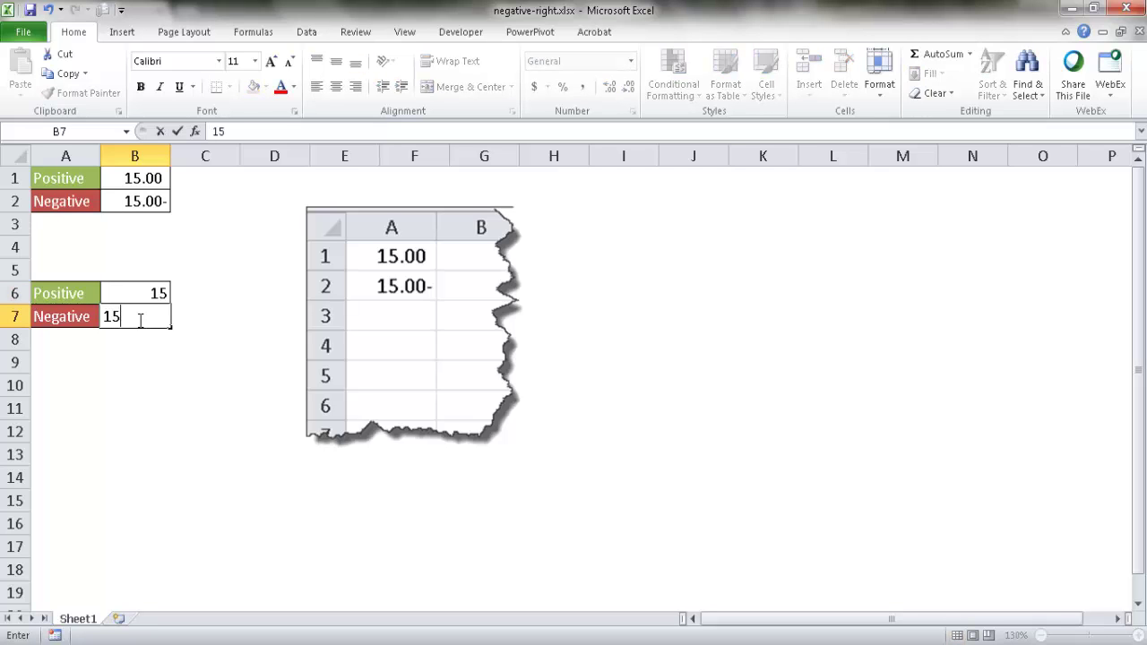
pyautogui.press('BackSpace')
pyautogui.press('BackSpace')
pyautogui.write('-15')
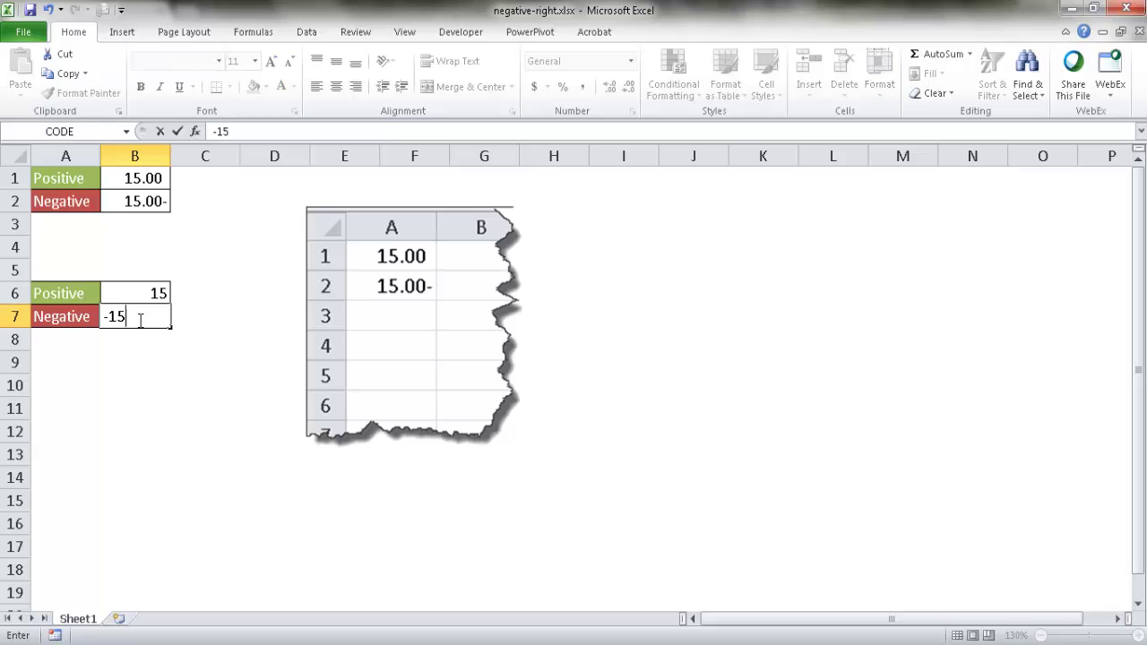
pyautogui.press('Return')
# Apply the custom number format 0.00+;0.00- to cell B7
pyautogui.moveTo(144, 298); pyautogui.dragTo(144, 316)
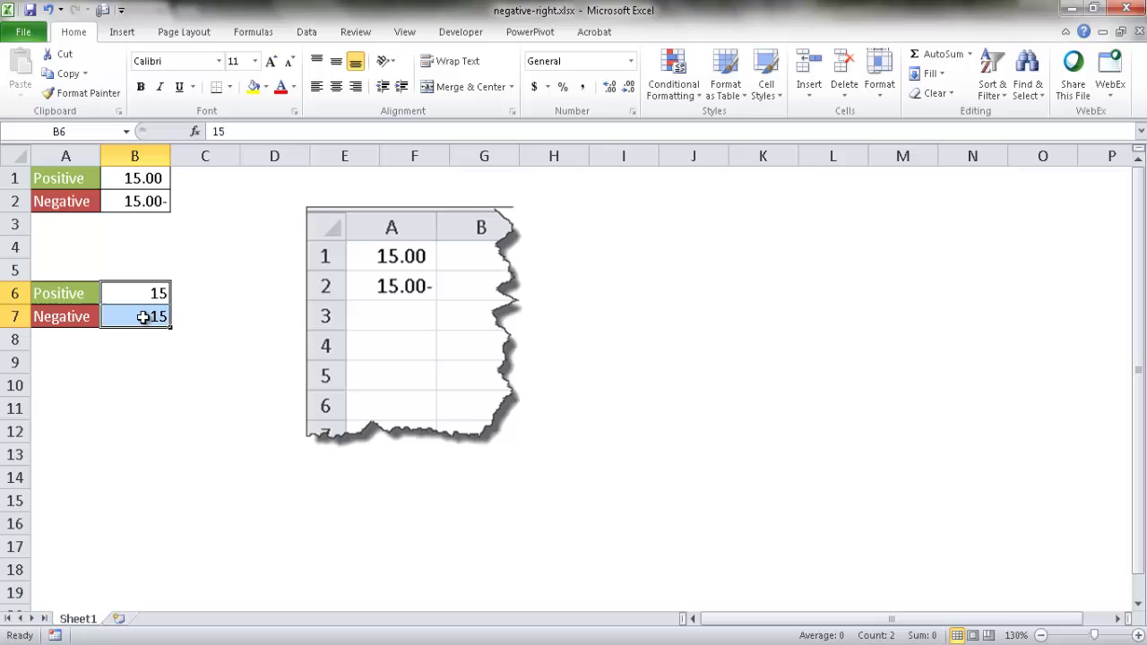
pyautogui.click(143, 316)
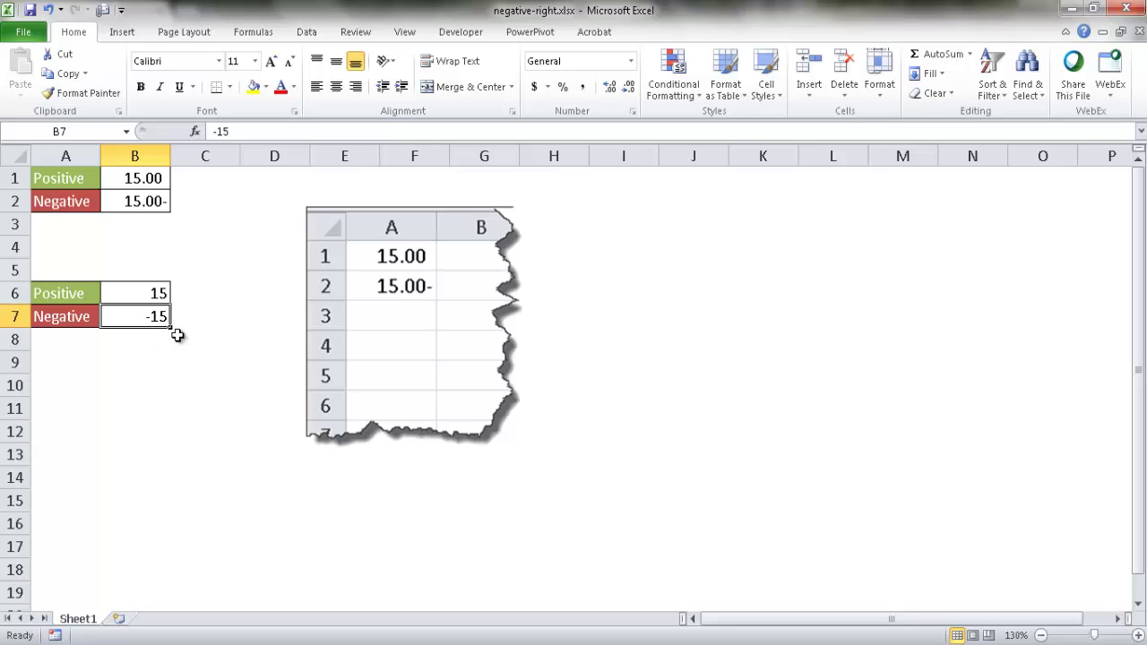
pyautogui.hotkey('ctrl', '1')
pyautogui.click(554, 312)
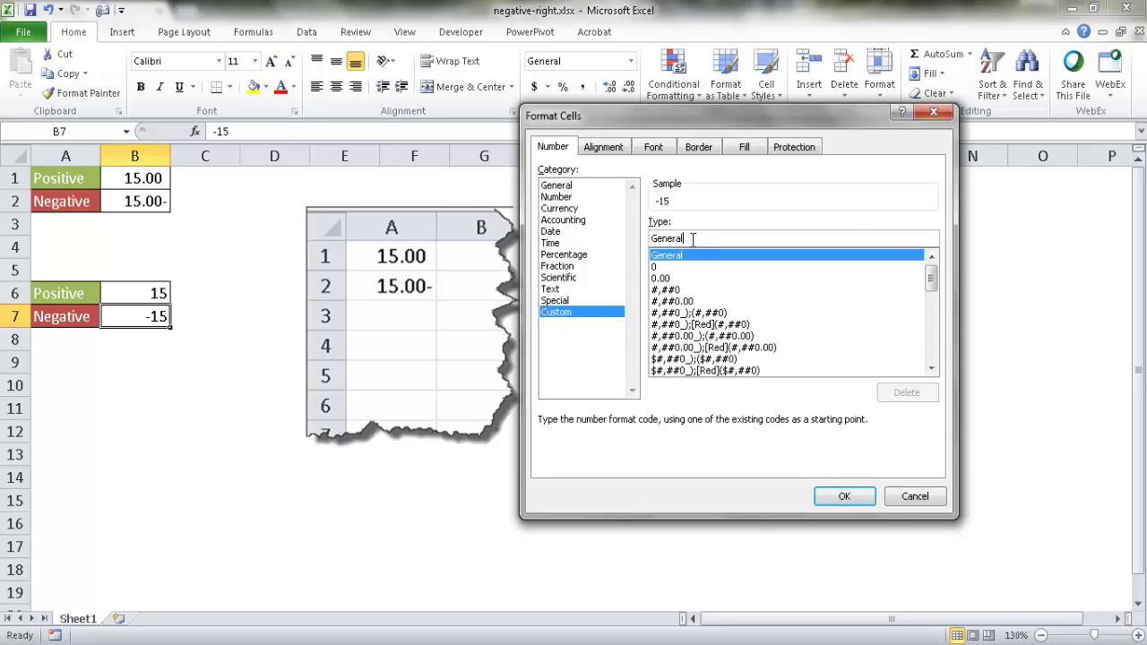
pyautogui.moveTo(692, 239); pyautogui.dragTo(516, 224)
pyautogui.write('0.00')
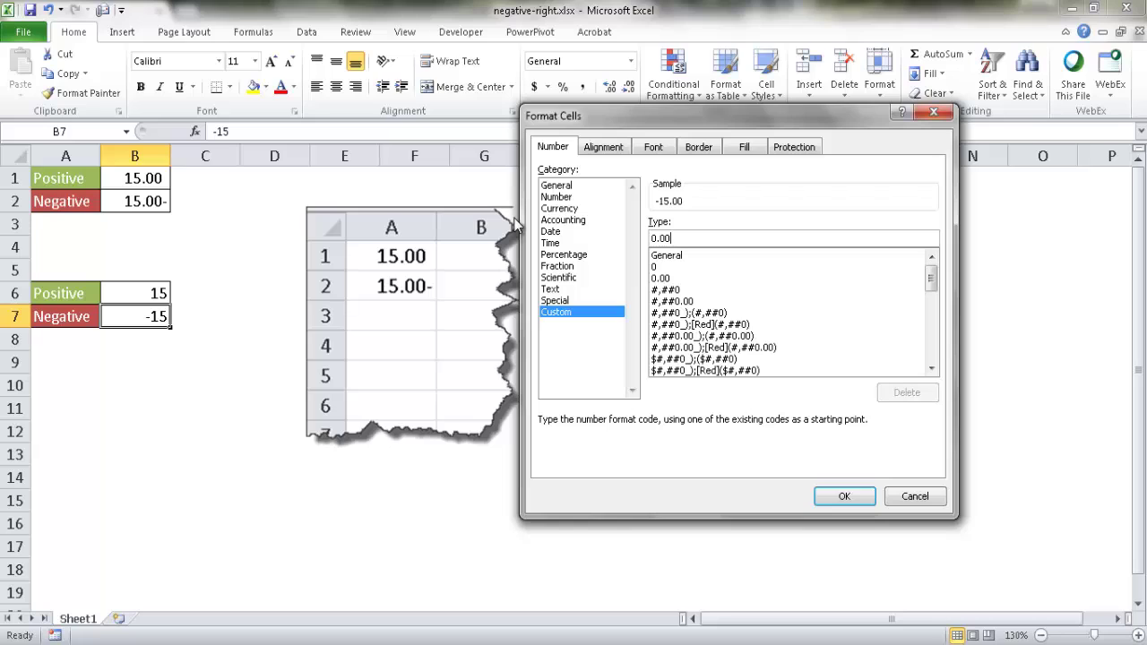
pyautogui.write('+')
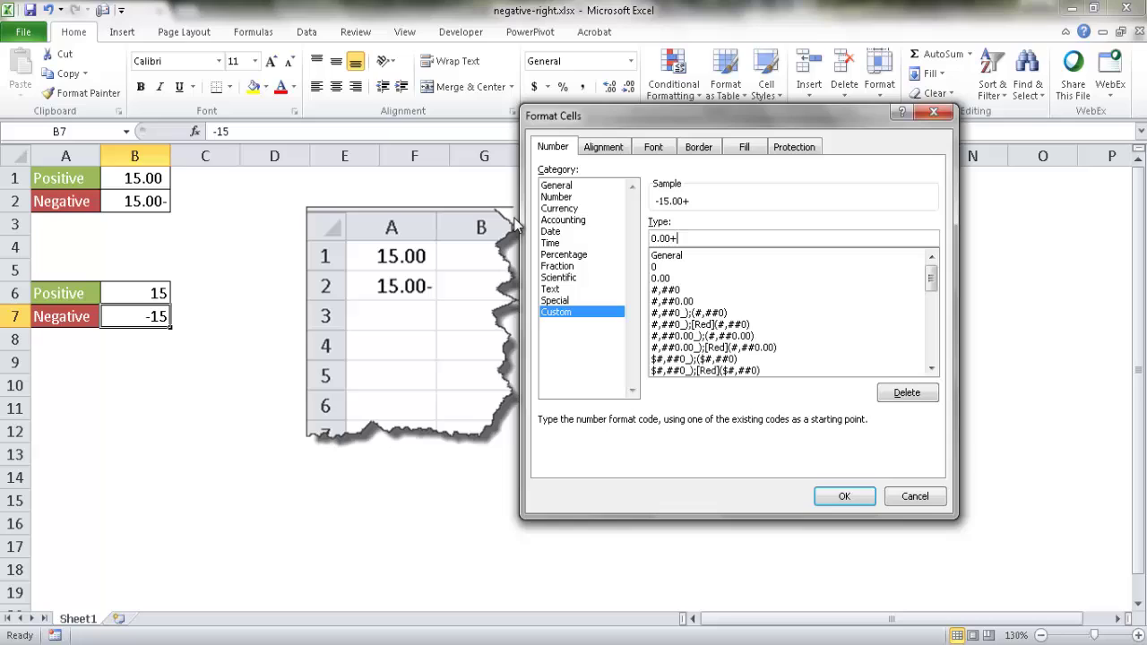
pyautogui.write(';0.00-')
pyautogui.click(843, 497)
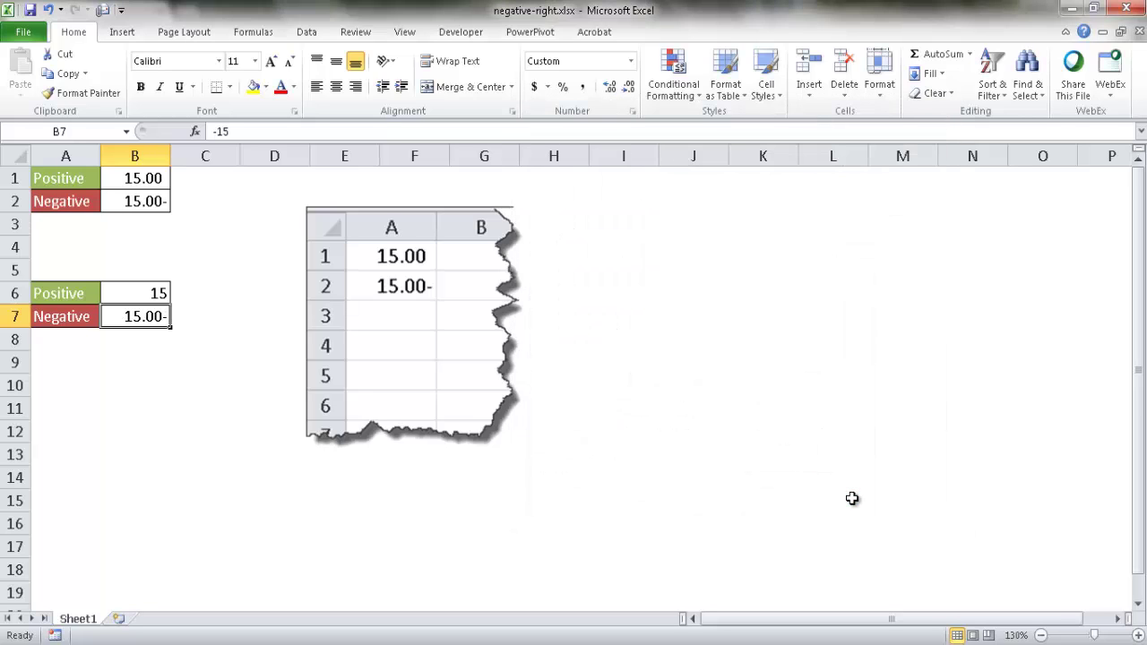
pyautogui.click(202, 384)
# Copy the number format of cell B7 to cell B6 with Format Painter
pyautogui.click(149, 321)
pyautogui.click(140, 291)
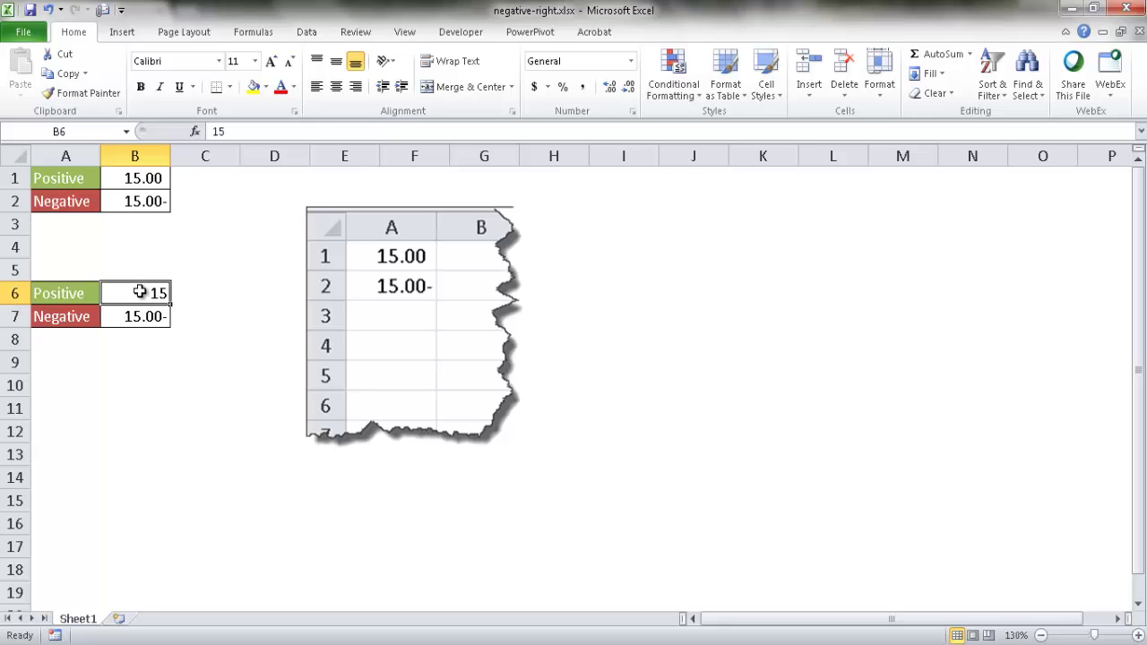
pyautogui.click(134, 318)
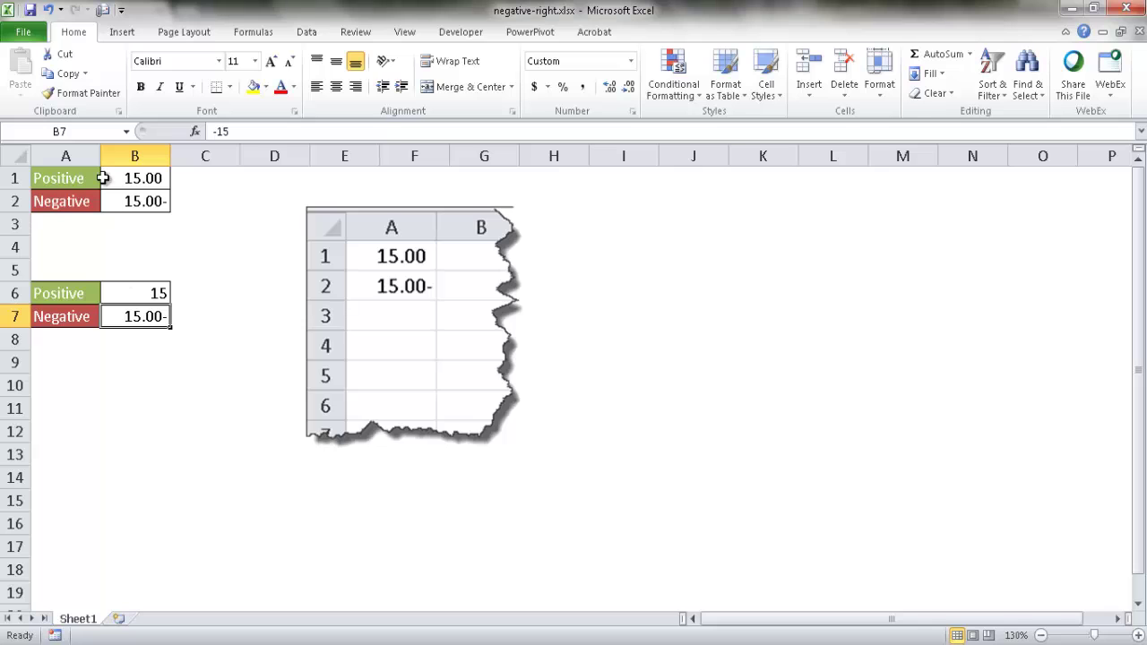
pyautogui.click(68, 94)
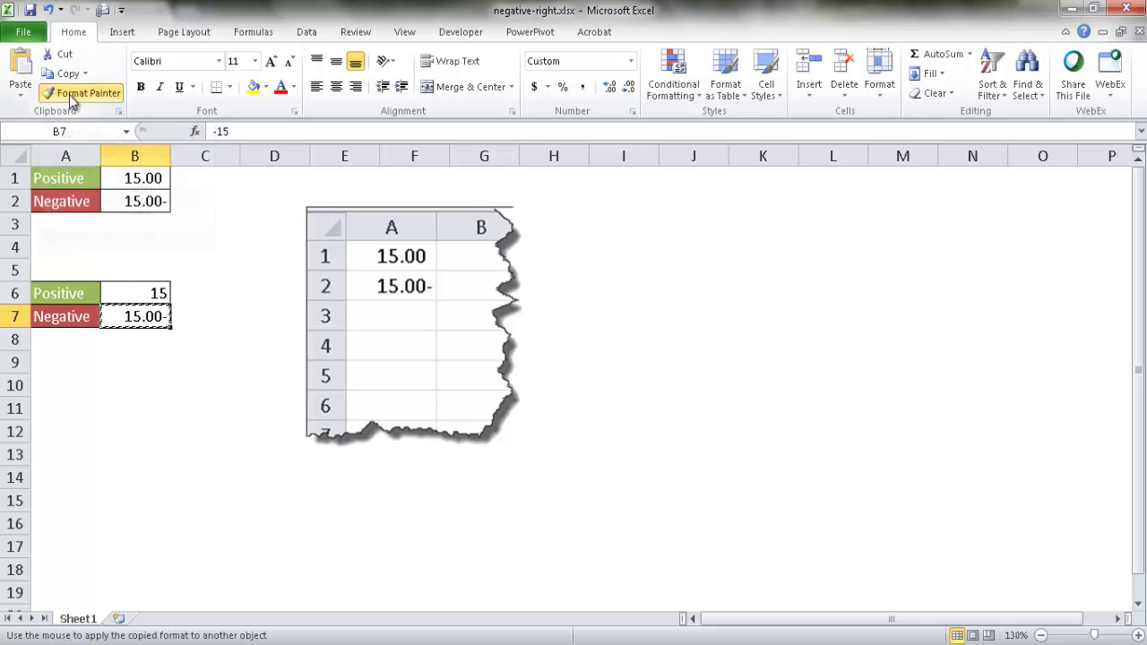
pyautogui.click(153, 293)
pyautogui.click(190, 425)
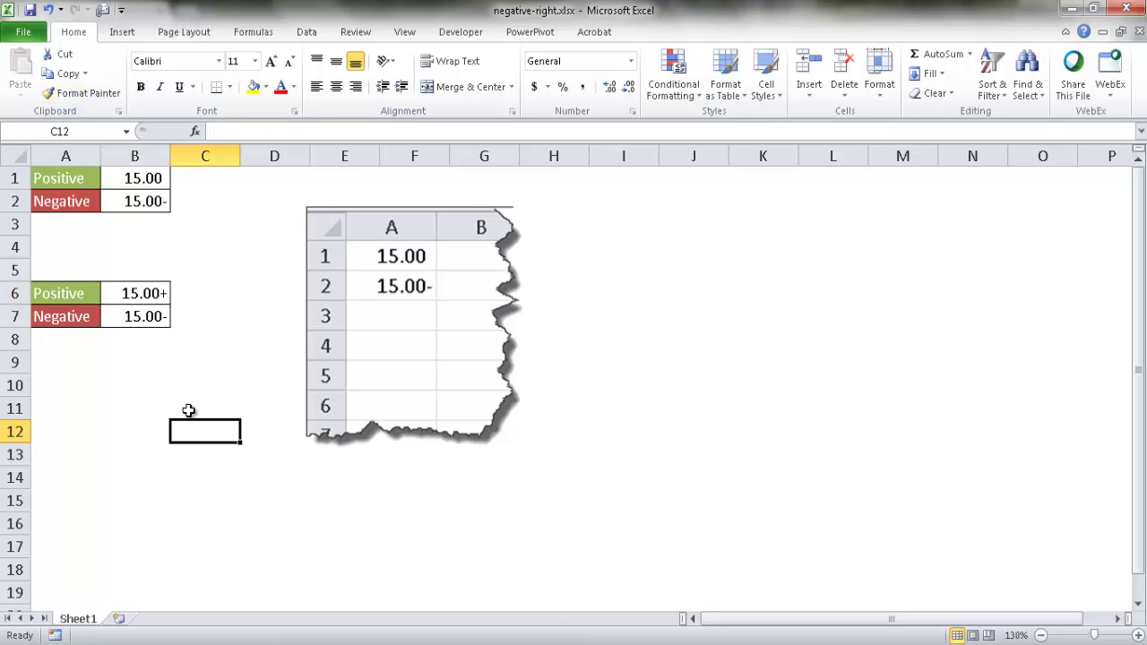
pyautogui.click(149, 293)
pyautogui.click(198, 378)
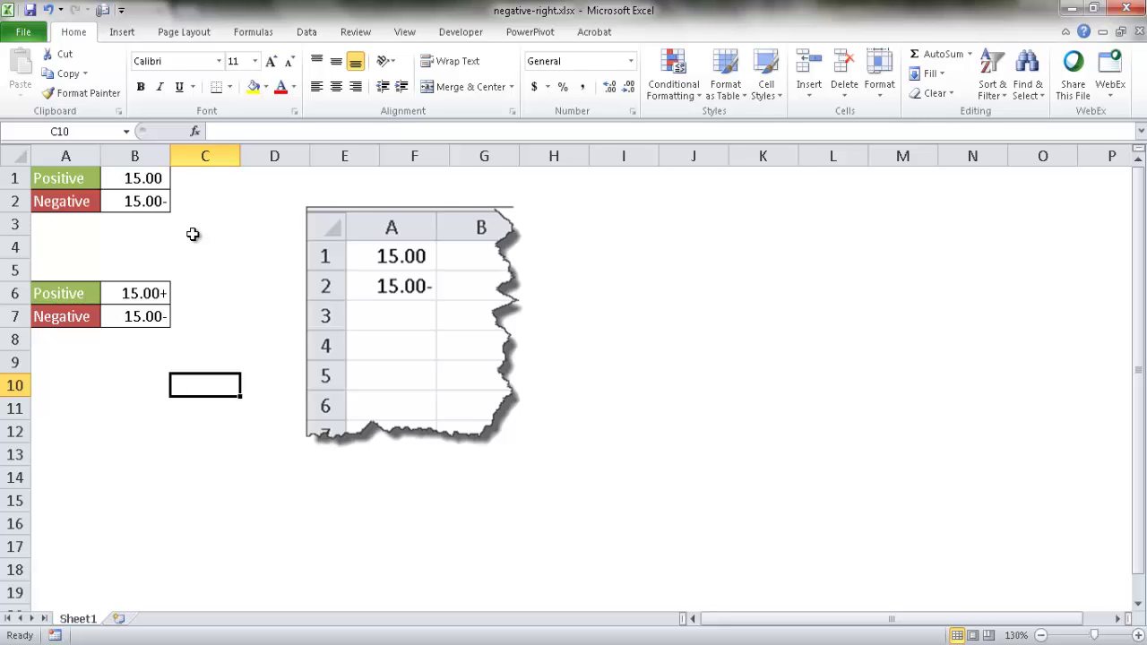
pyautogui.click(161, 292)
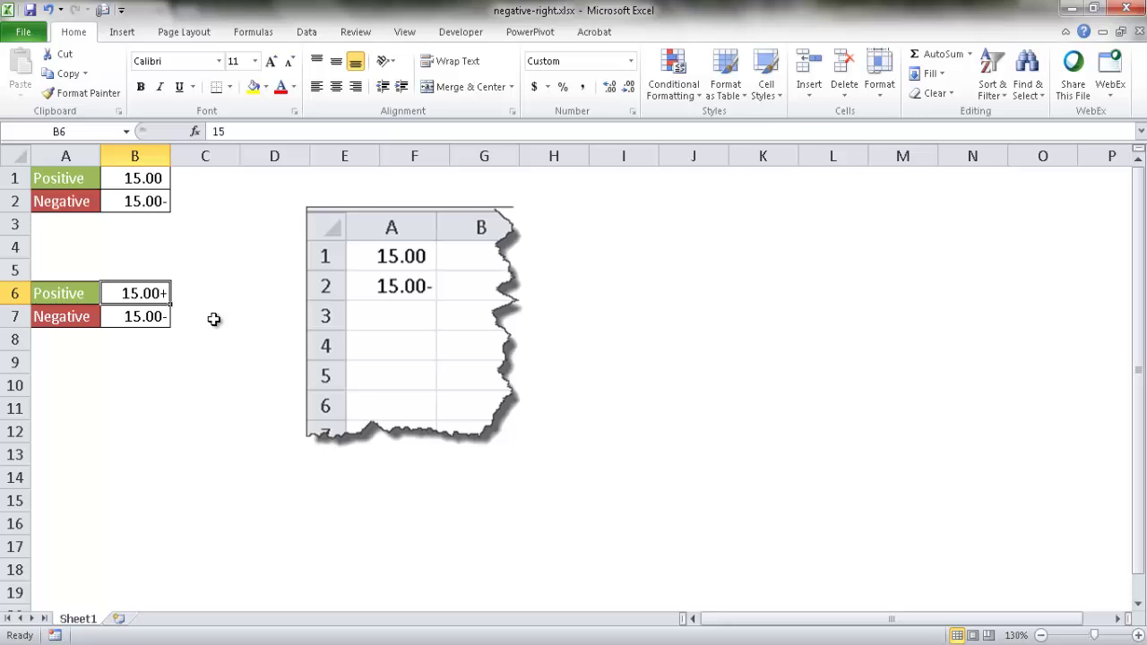
pyautogui.click(216, 338)
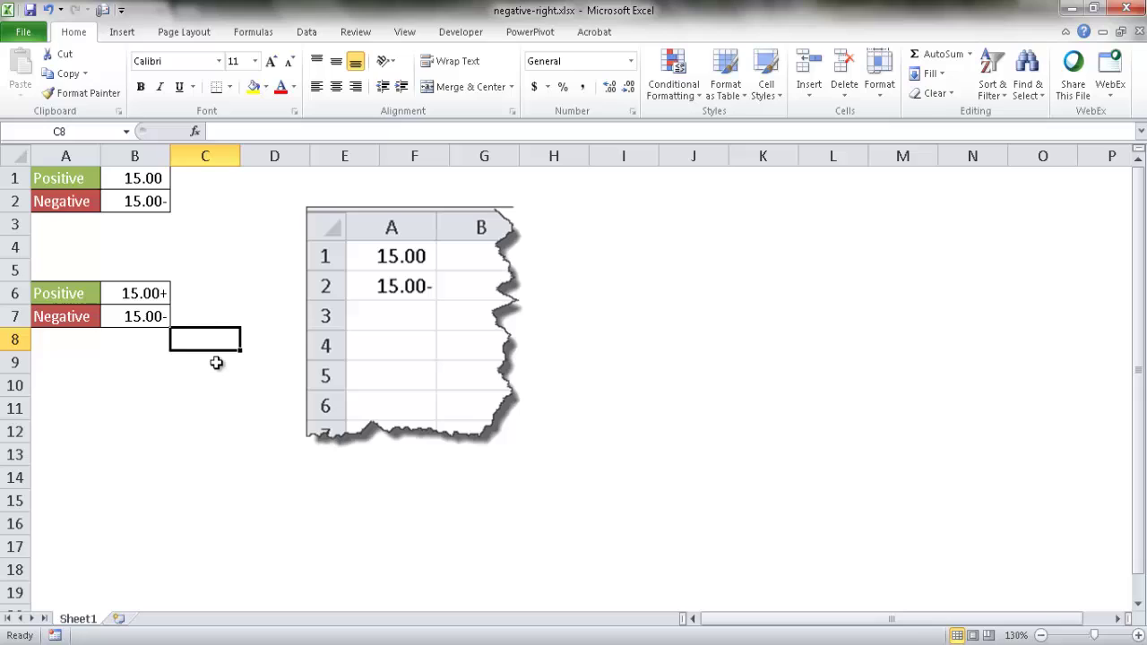